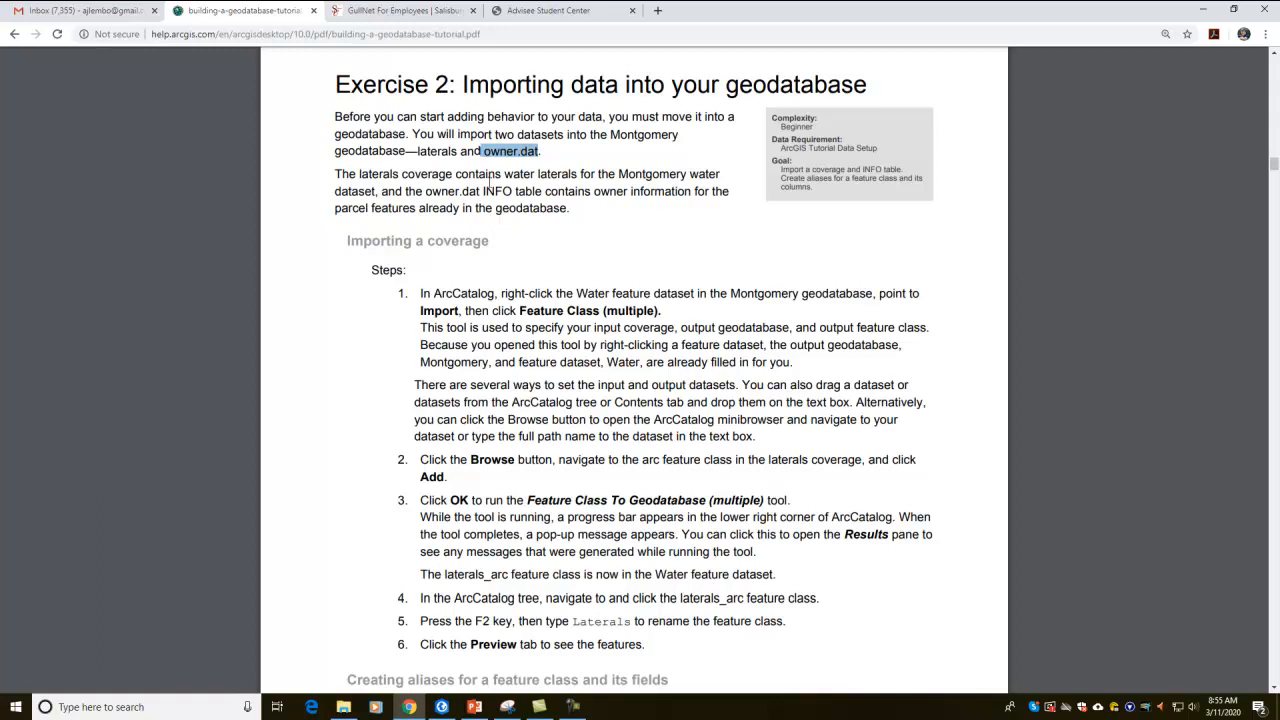
Step: Read the tutorial's instructions for importing a coverage, and examine the laterals folder inside esri_geodatabase in File Explorer
{"action": "double_click", "coordinate": [498, 190]}
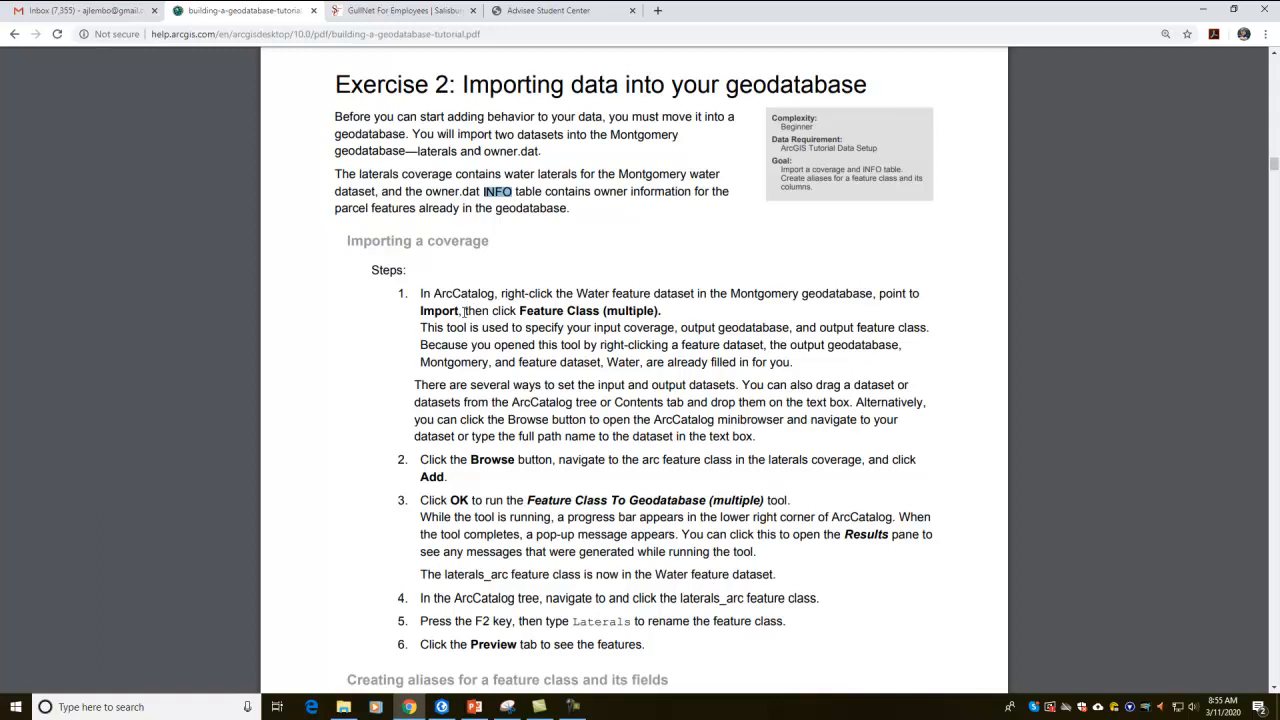
{"action": "scroll", "coordinate": [494, 377], "scroll_direction": "down", "scroll_amount": 1}
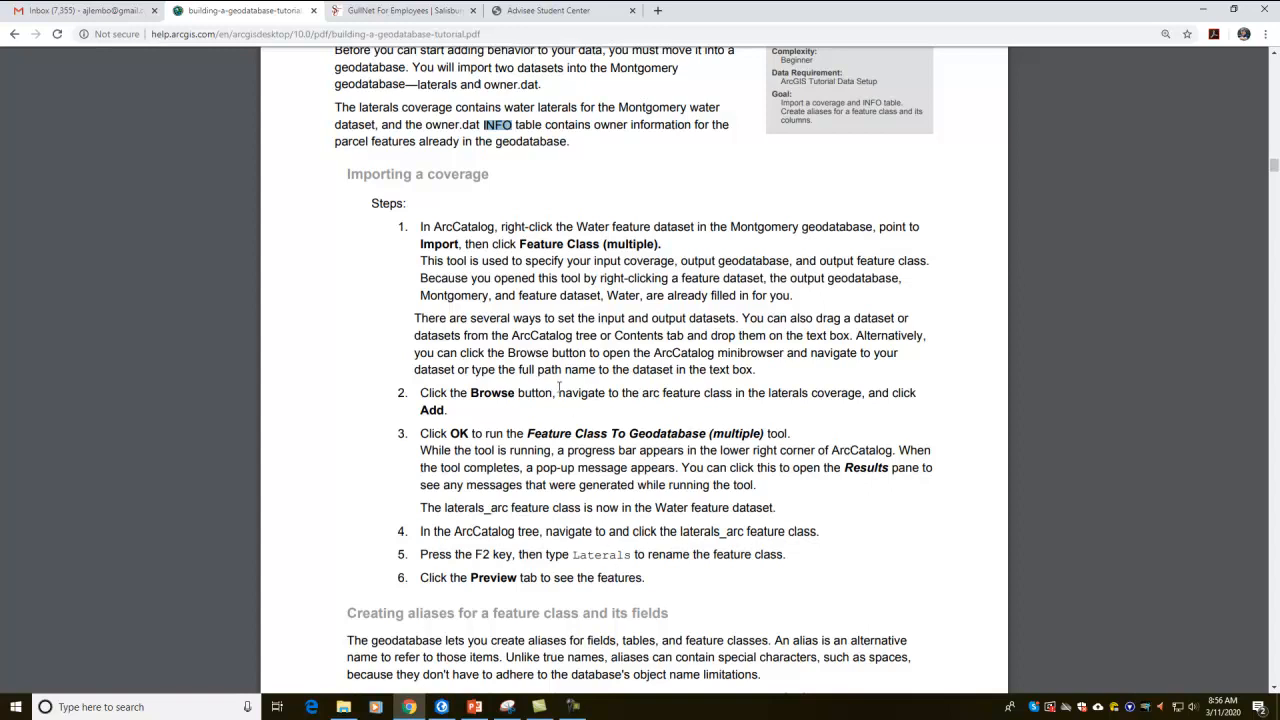
{"action": "key", "text": "alt+Tab"}
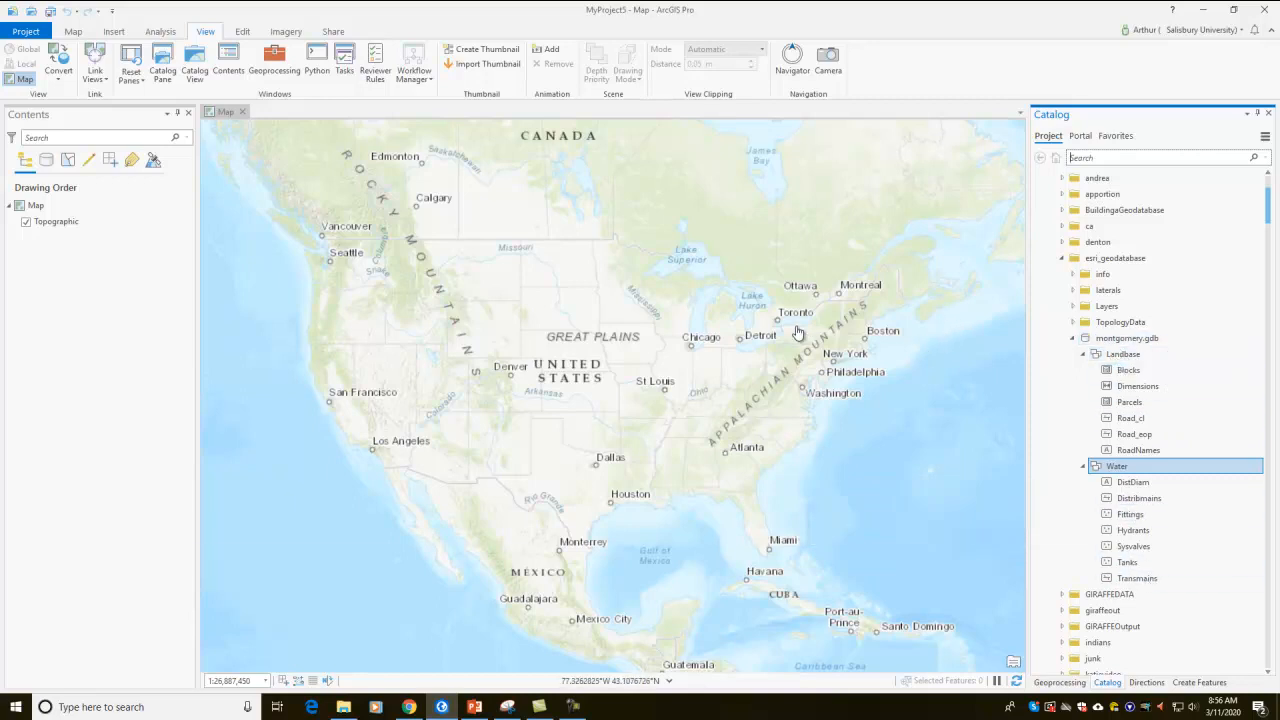
{"action": "key", "text": "alt+Tab"}
{"action": "key", "text": "alt+Tab"}
{"action": "key", "text": "alt+Tab"}
{"action": "key", "text": "alt+Tab"}
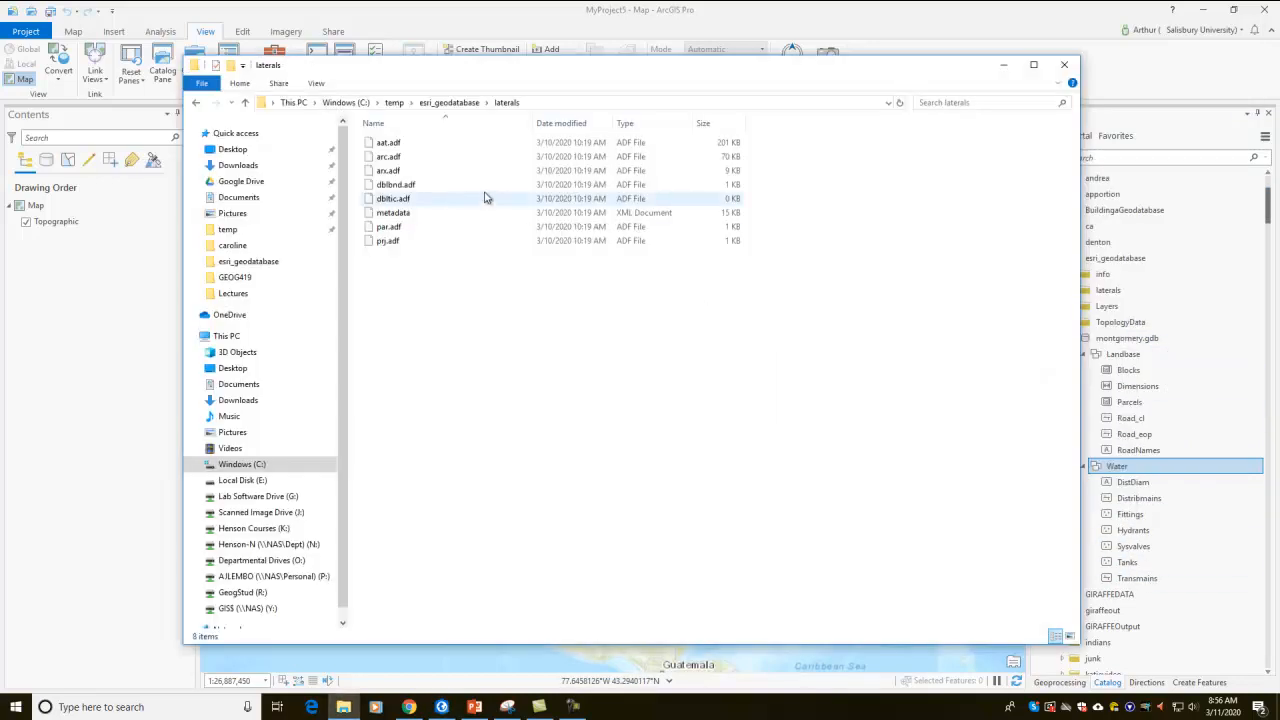
{"action": "left_click", "coordinate": [449, 104]}
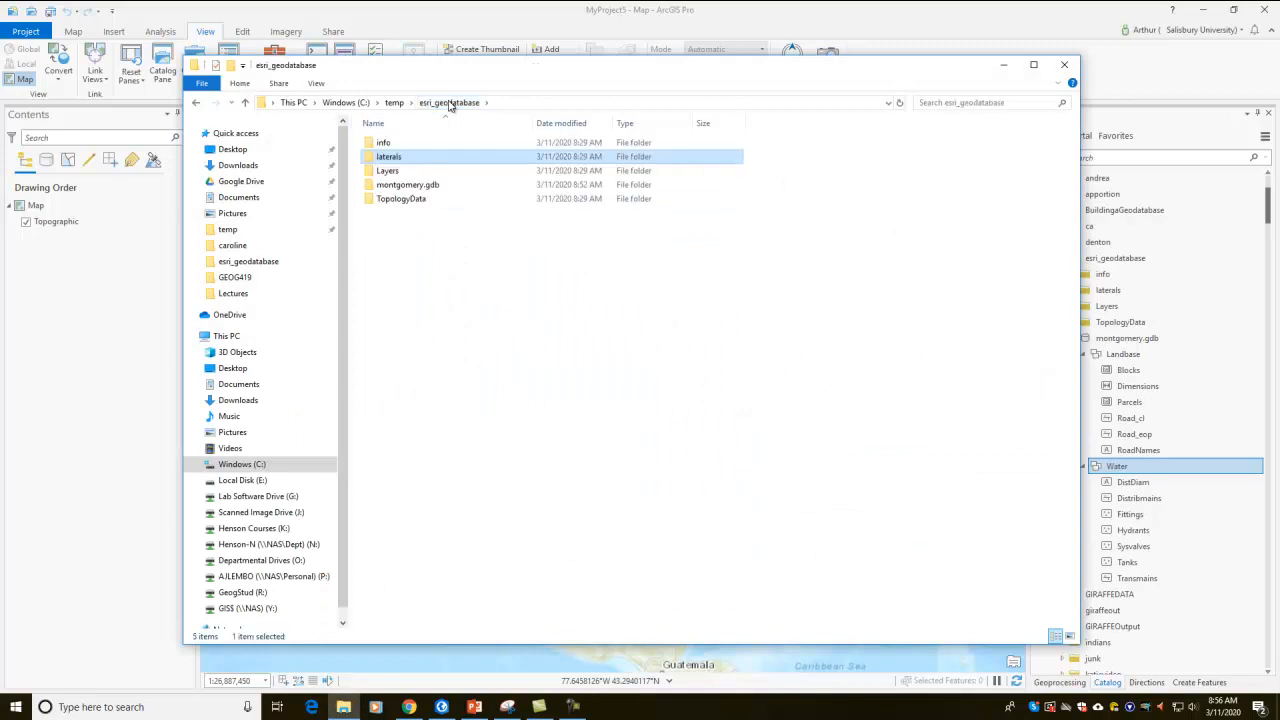
{"action": "double_click", "coordinate": [385, 158]}
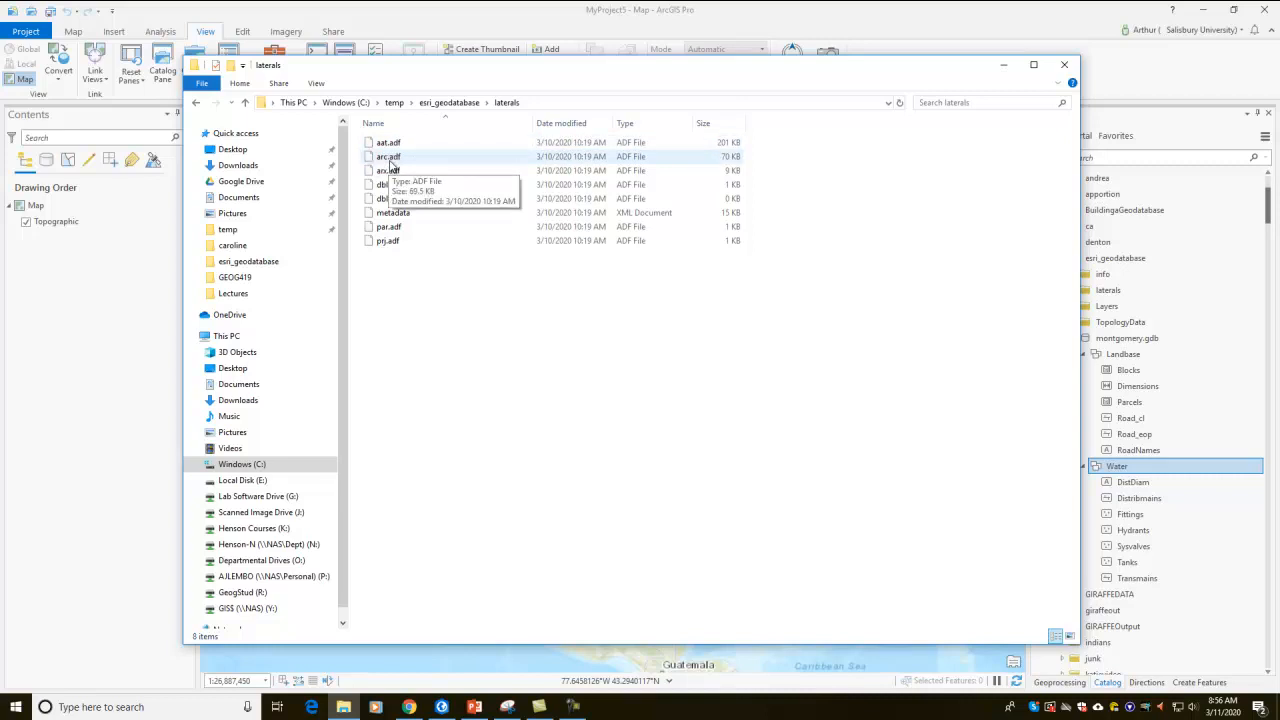
Step: In ArcGIS Pro, start a multiple feature class import into the Water dataset with C:\temp\esri_geodatabase\laterals\arc as input
{"action": "left_click", "coordinate": [637, 17]}
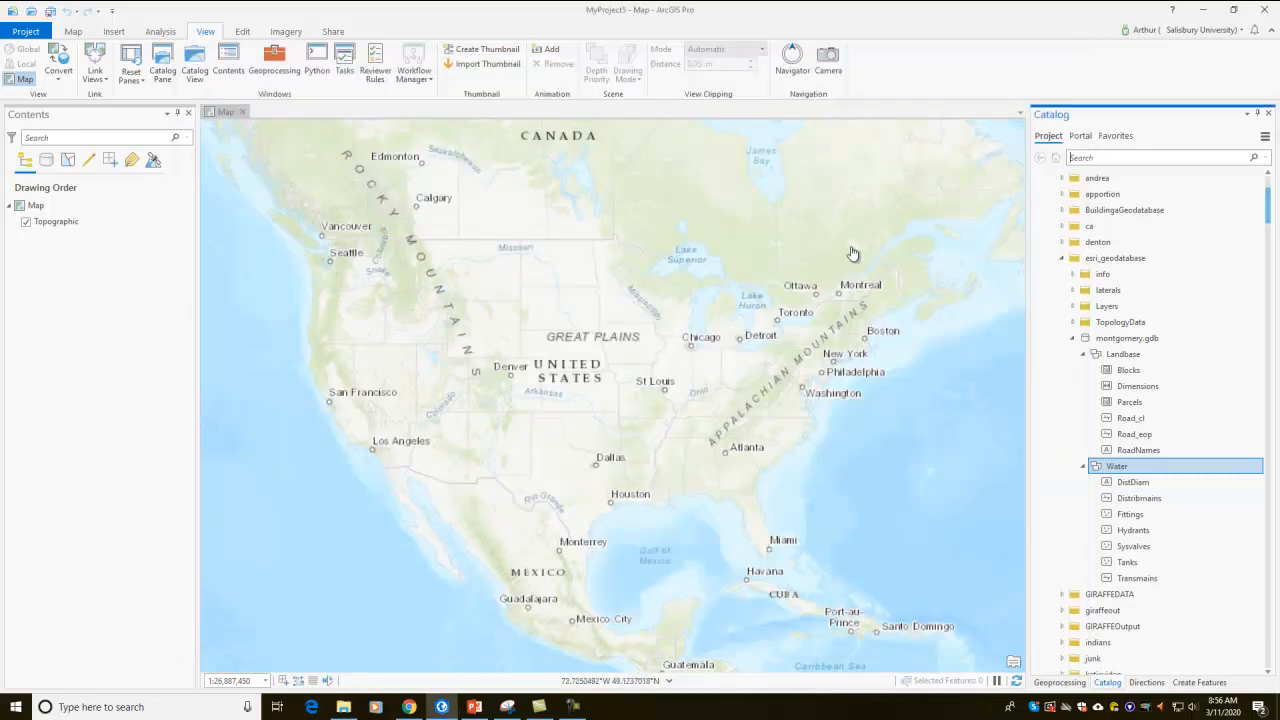
{"action": "right_click", "coordinate": [1115, 470]}
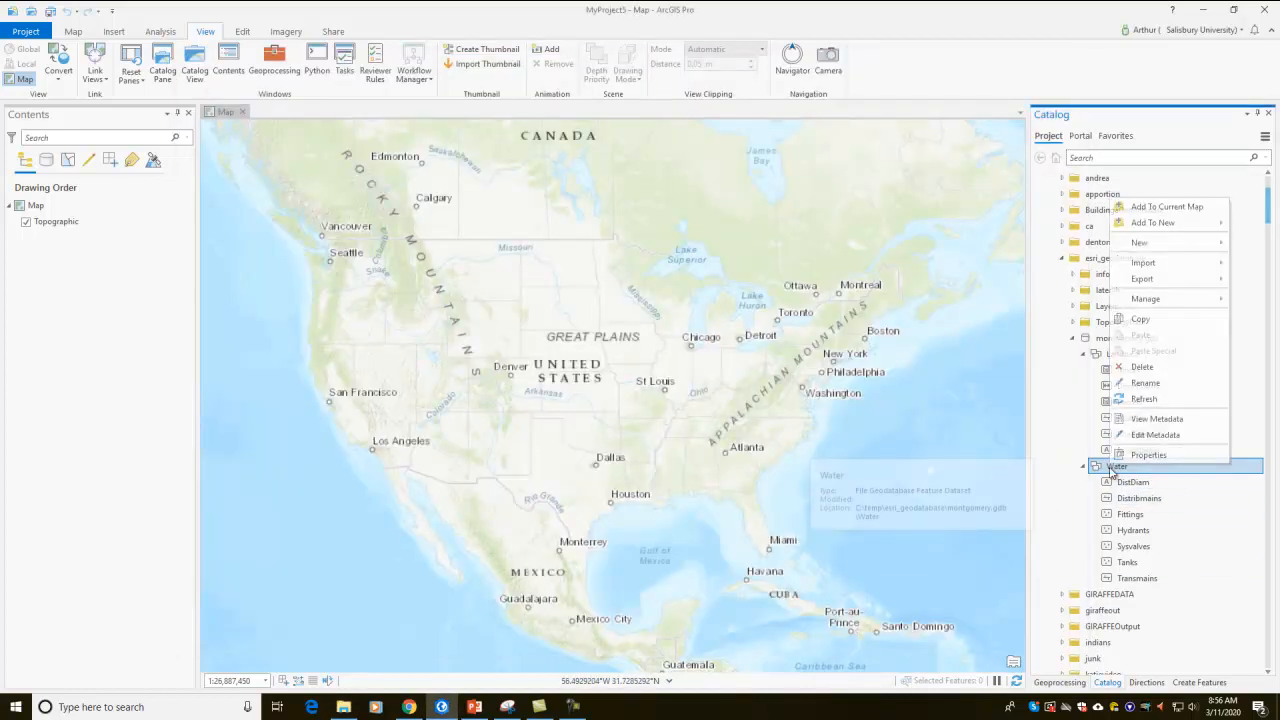
{"action": "mouse_move", "coordinate": [1138, 266]}
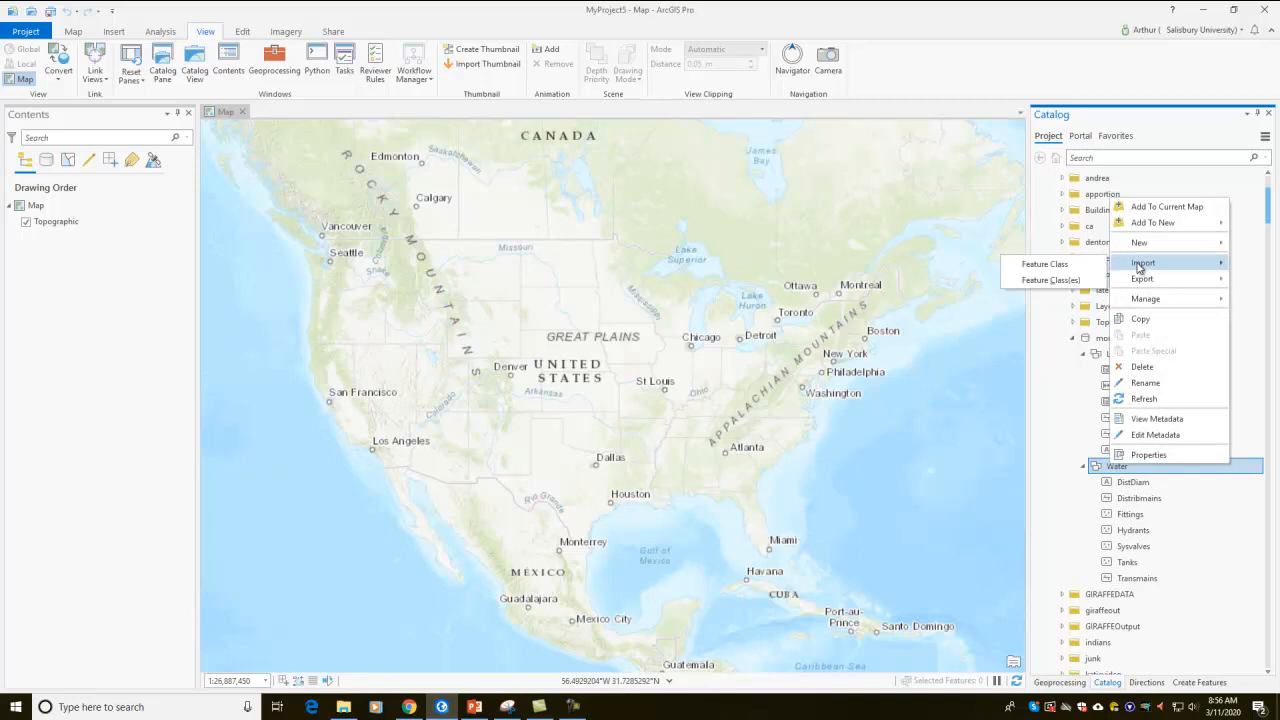
{"action": "left_click", "coordinate": [1082, 283]}
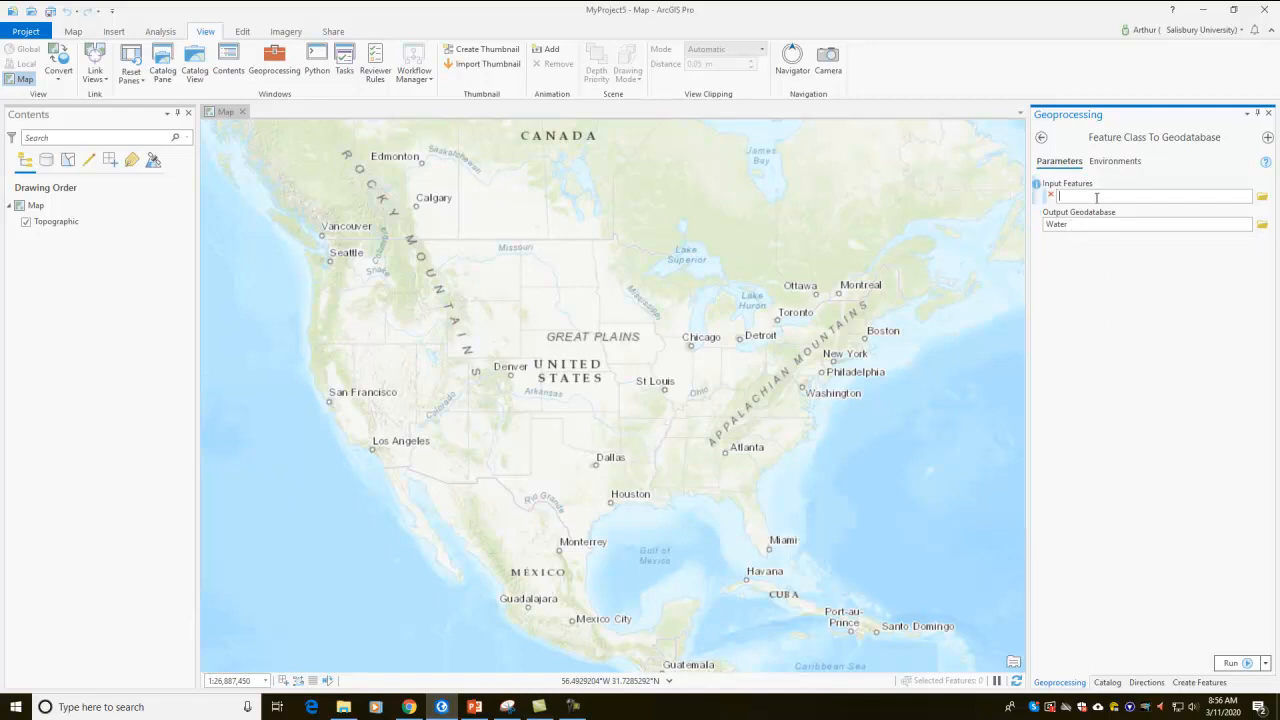
{"action": "type", "text": "C:\\temp\\esri_geodatabase\\laterals\\arc"}
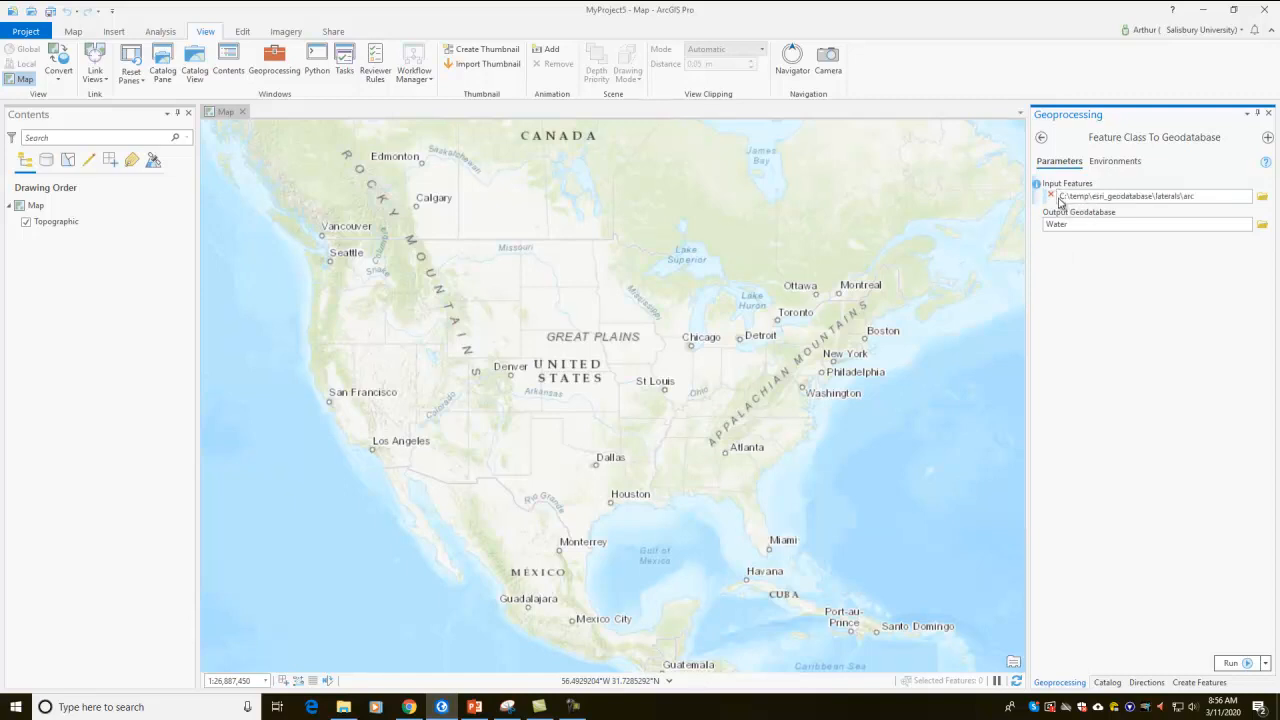
{"action": "left_click", "coordinate": [1262, 196]}
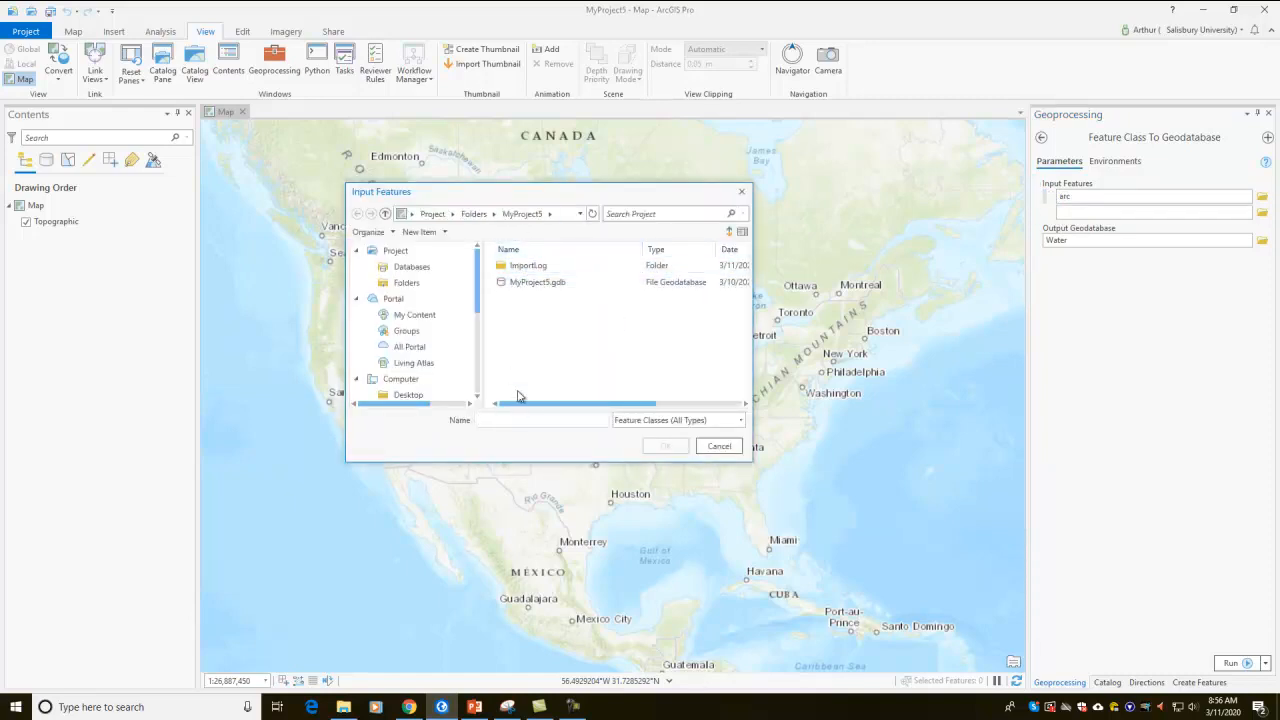
{"action": "left_click", "coordinate": [530, 420]}
{"action": "type", "text": "c:\\temp\\es"}
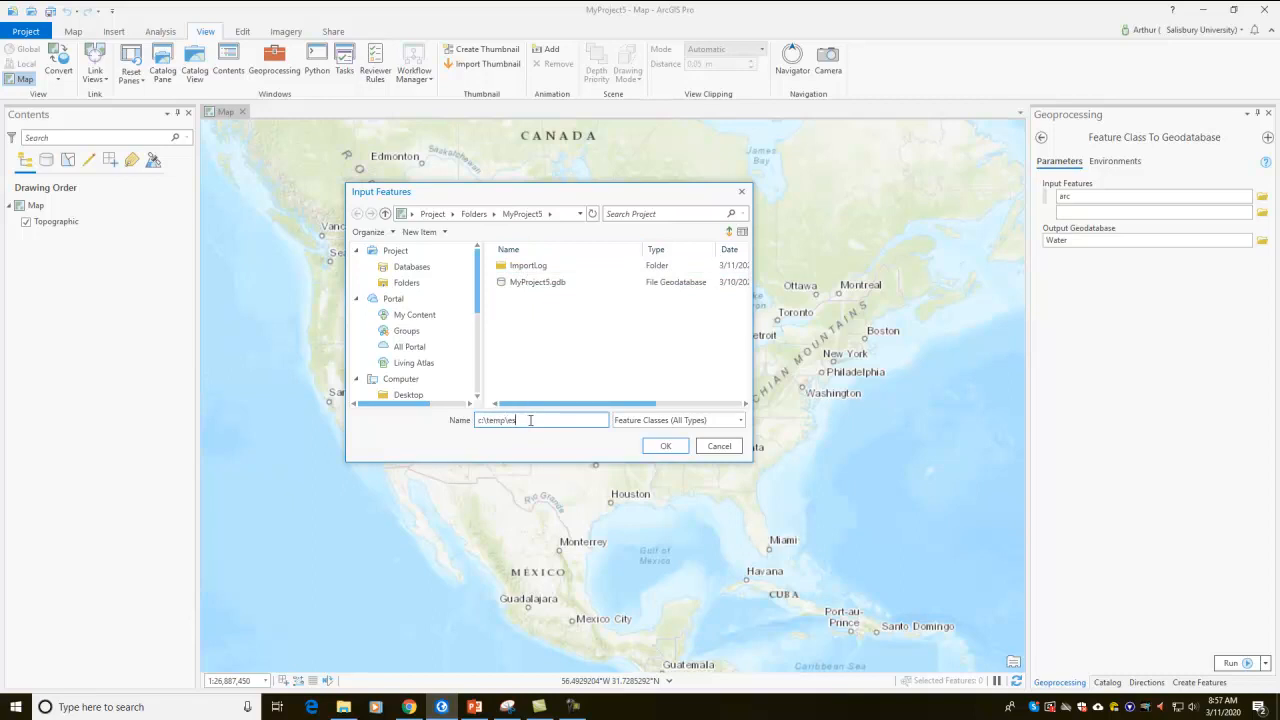
{"action": "type", "text": "ri.gdb"}
{"action": "key", "text": "Return"}
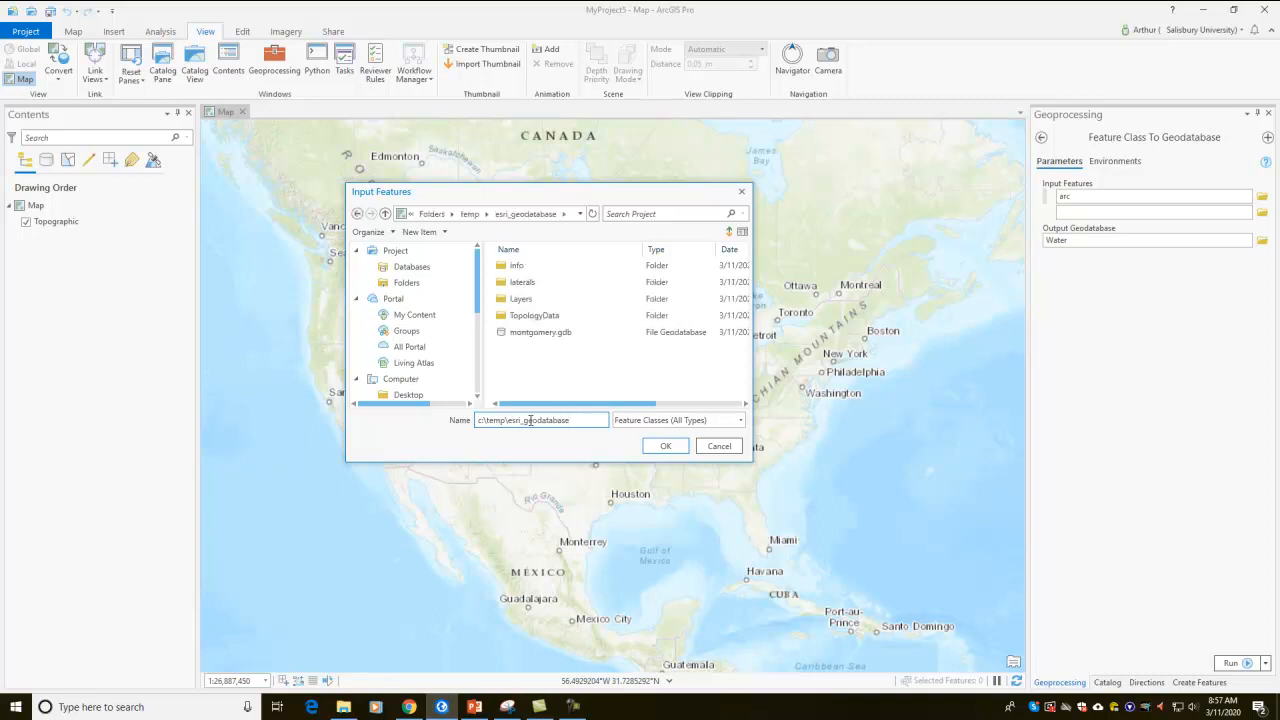
{"action": "double_click", "coordinate": [522, 282]}
{"action": "left_click", "coordinate": [562, 213]}
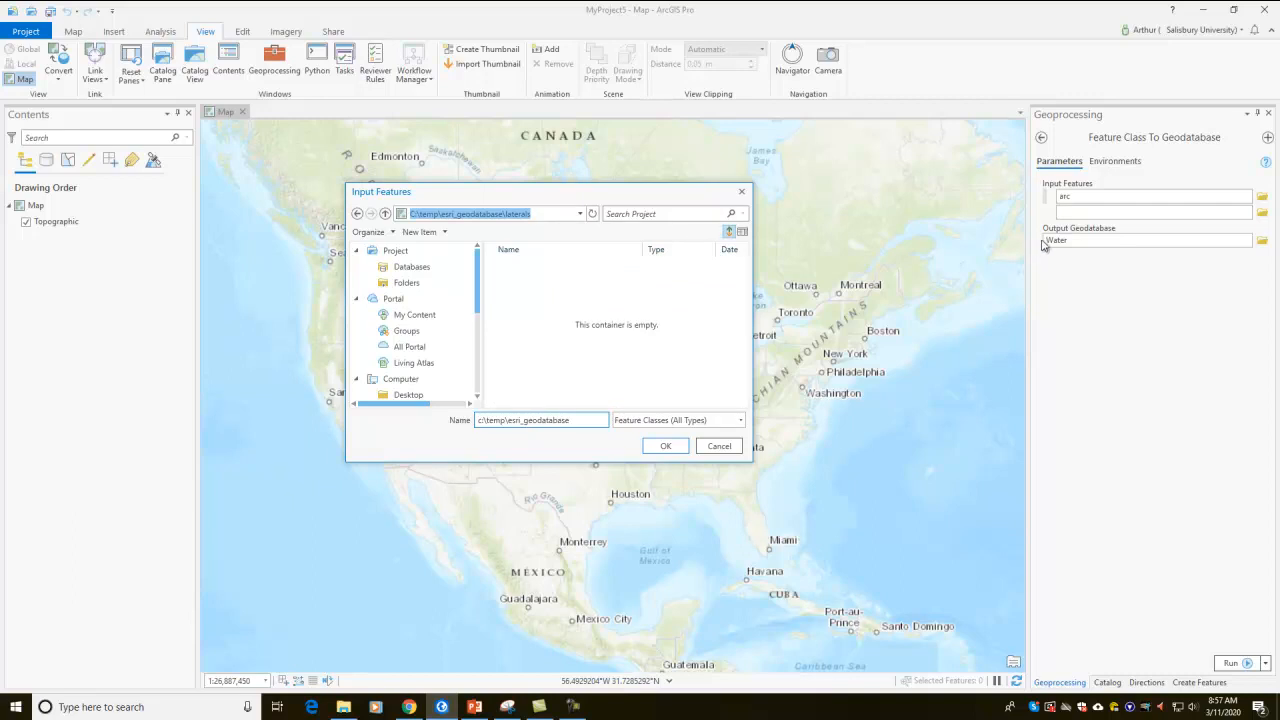
{"action": "left_click", "coordinate": [706, 450]}
Step: Check the arc input path against the laterals folder's files and run Feature Class To Geodatabase into Water
{"action": "left_click", "coordinate": [1089, 200]}
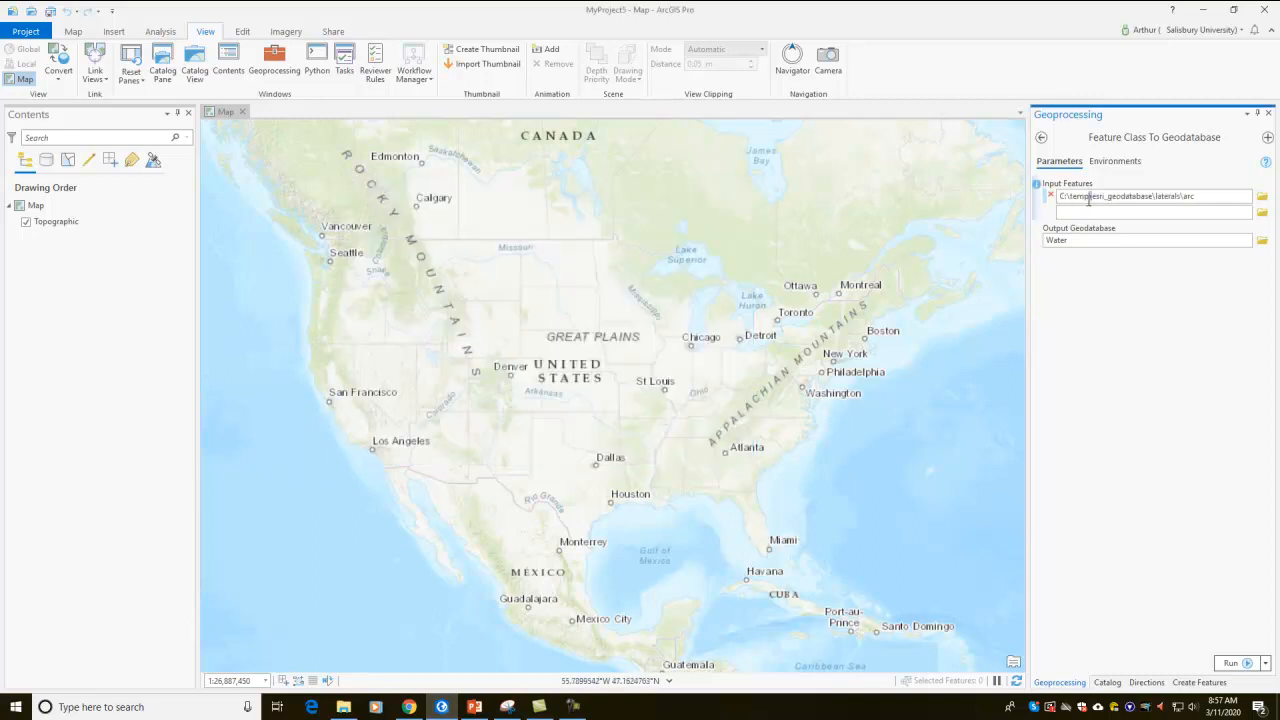
{"action": "double_click", "coordinate": [1187, 196]}
{"action": "key", "text": "alt+Tab"}
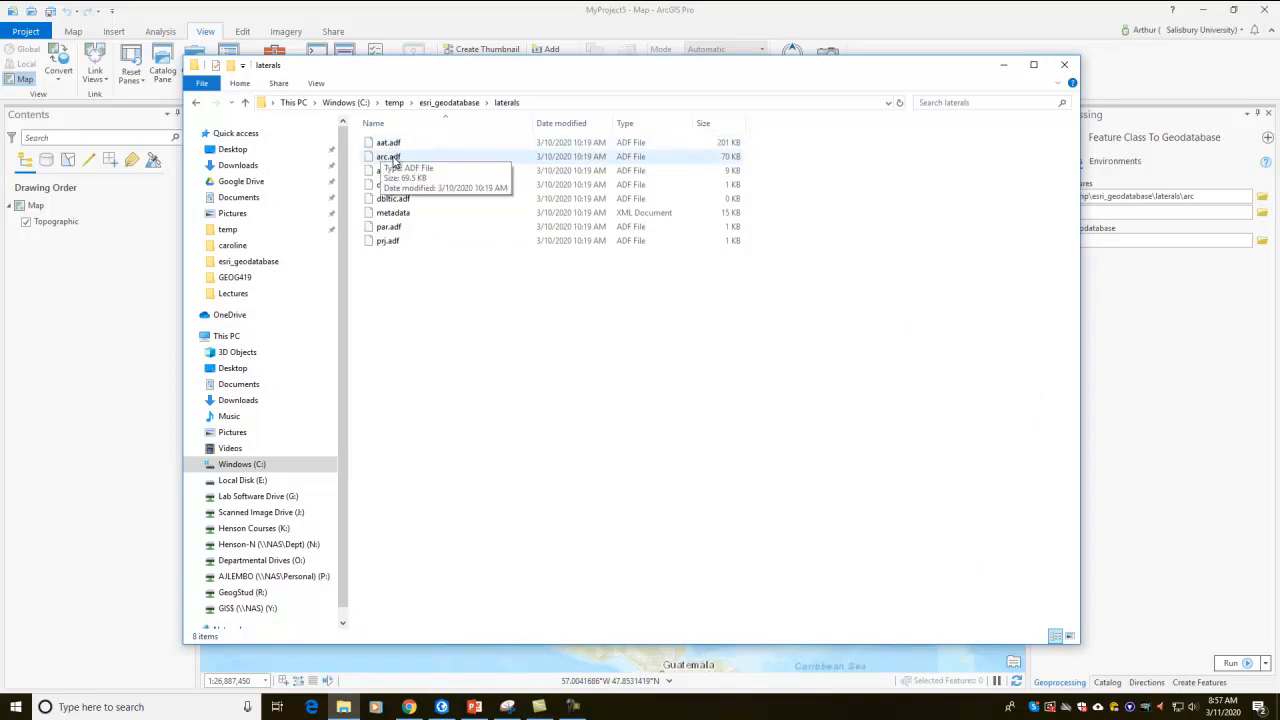
{"action": "key", "text": "alt+Tab"}
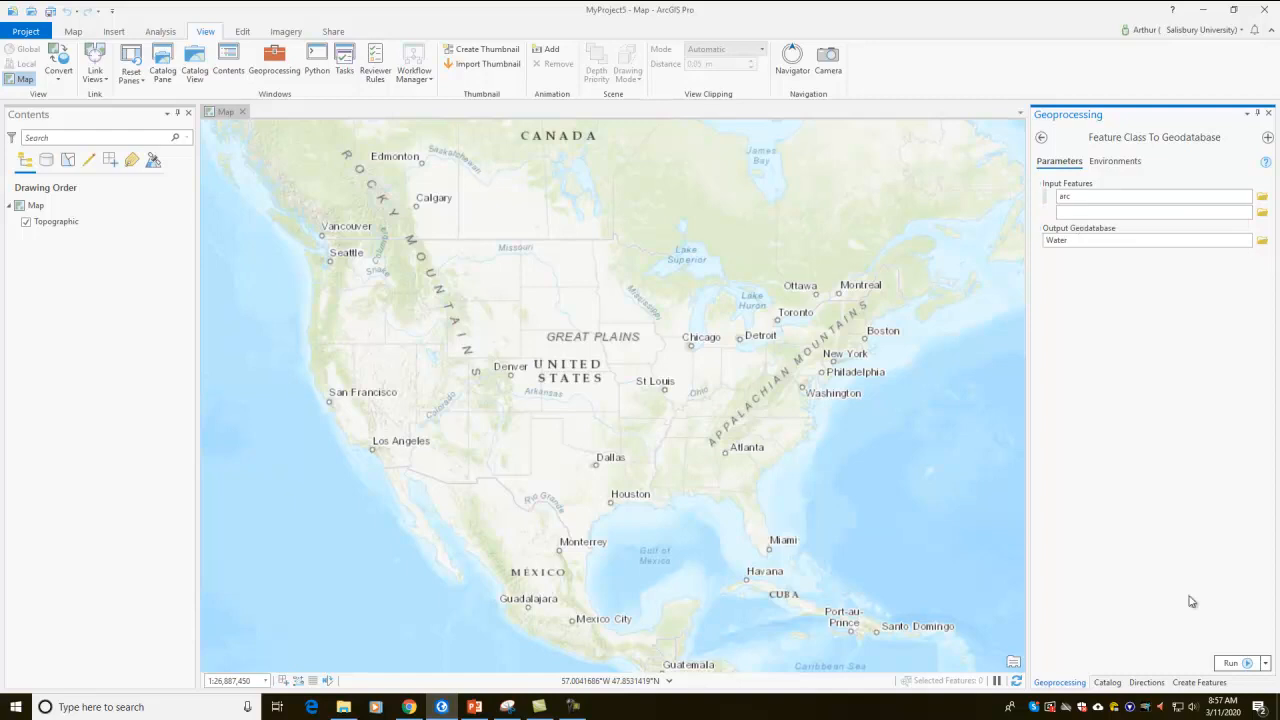
{"action": "left_click", "coordinate": [1231, 663]}
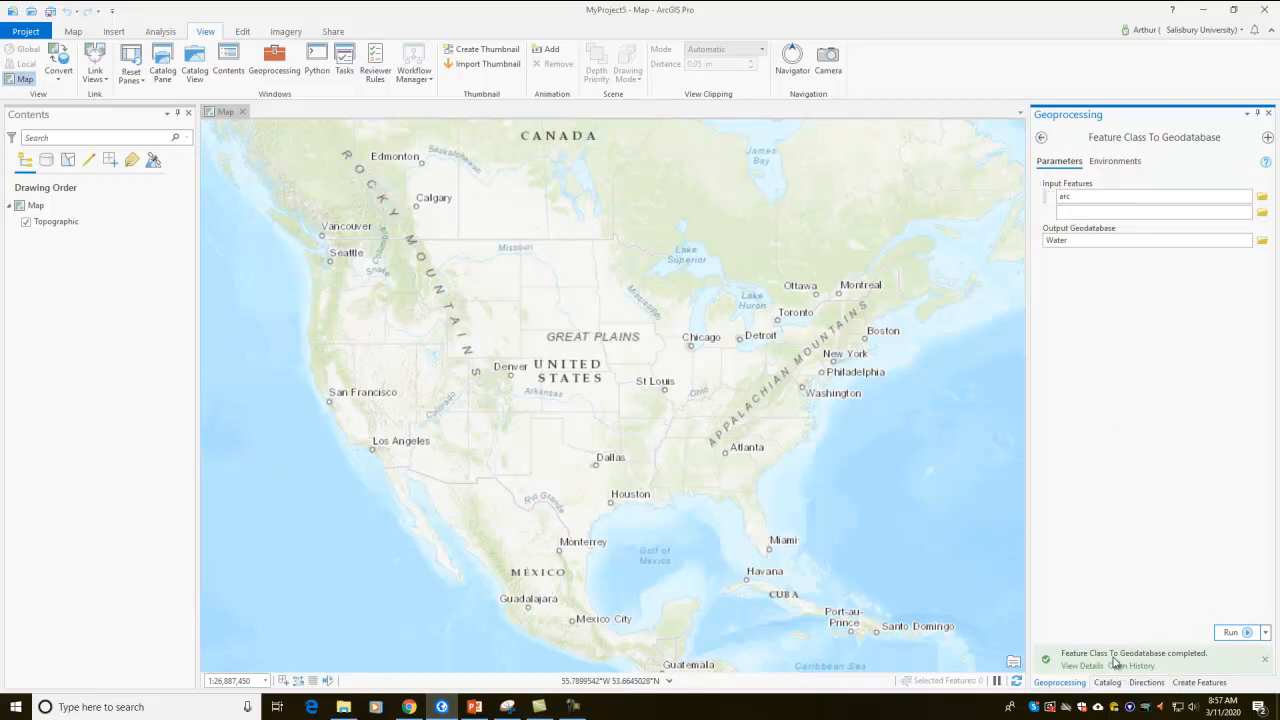
Step: Refresh montgomery.gdb in the project catalog and expand its Water feature dataset
{"action": "left_click", "coordinate": [1041, 138]}
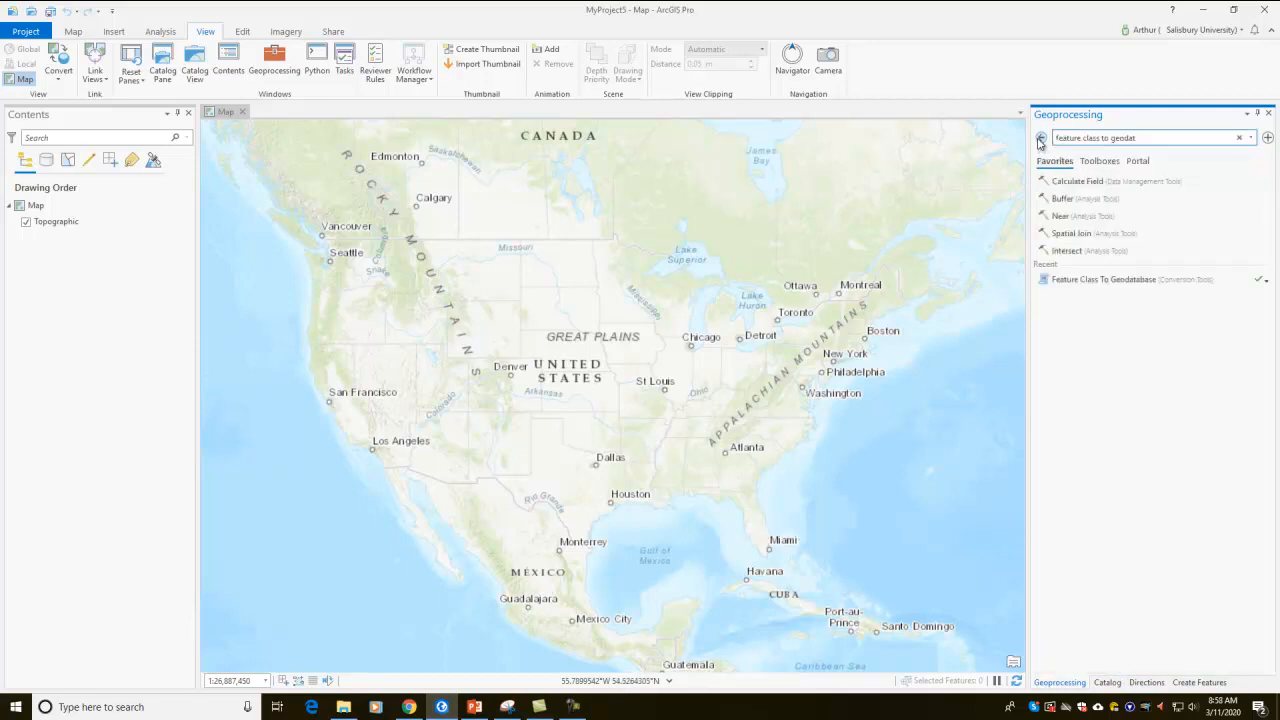
{"action": "left_click", "coordinate": [1107, 682]}
{"action": "right_click", "coordinate": [1124, 340]}
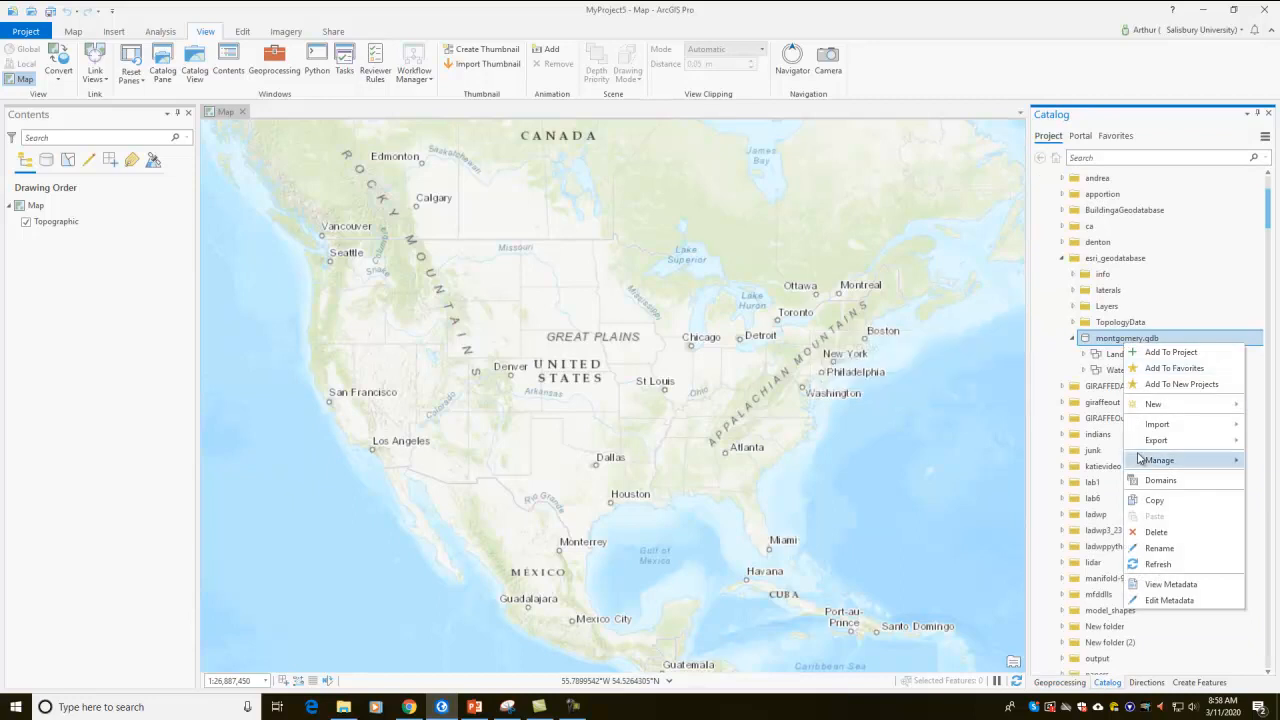
{"action": "left_click", "coordinate": [1156, 565]}
{"action": "left_click", "coordinate": [1083, 370]}
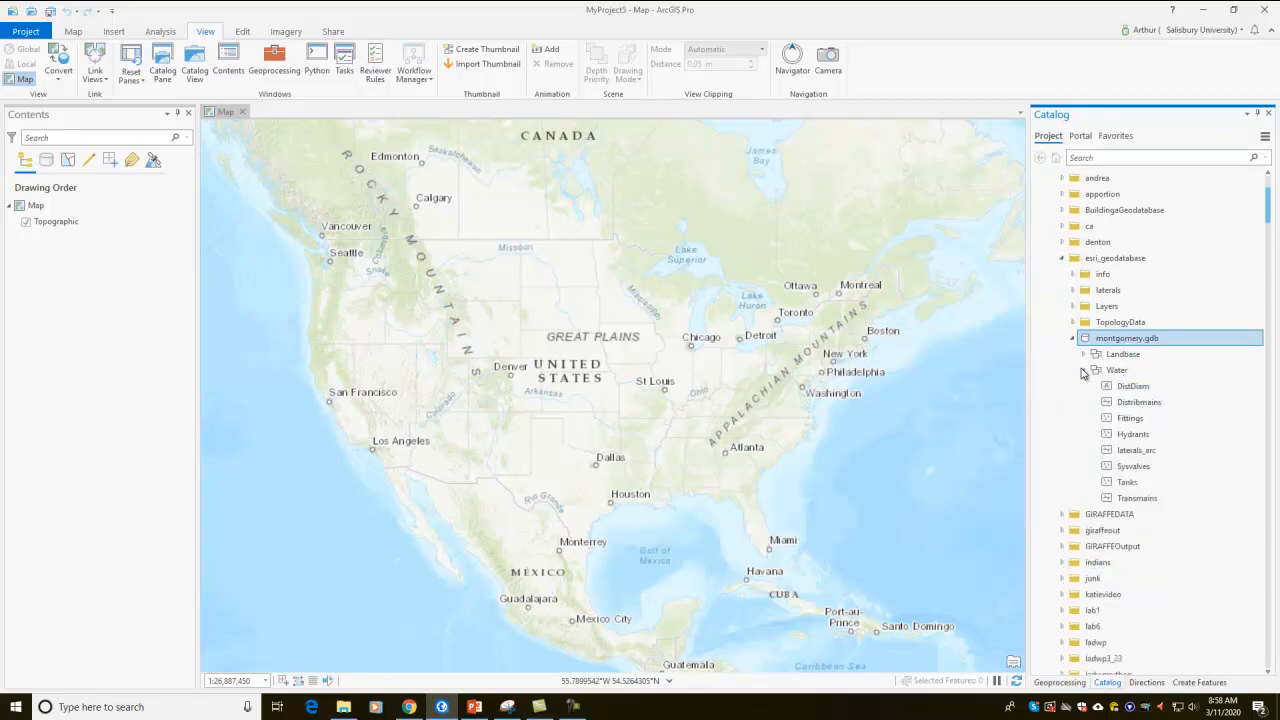
Step: Inspect the metadata, geography preview and attribute table of the laterals_arc feature class
{"action": "left_click", "coordinate": [1120, 452]}
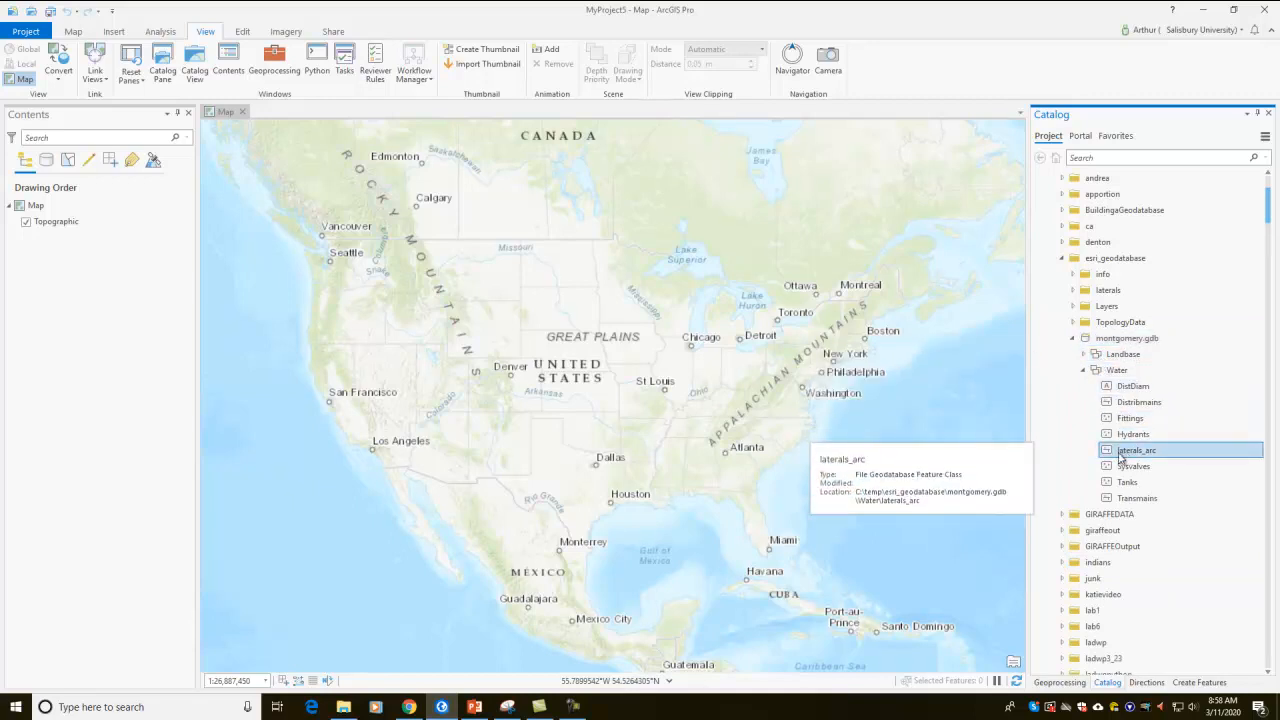
{"action": "right_click", "coordinate": [1120, 458]}
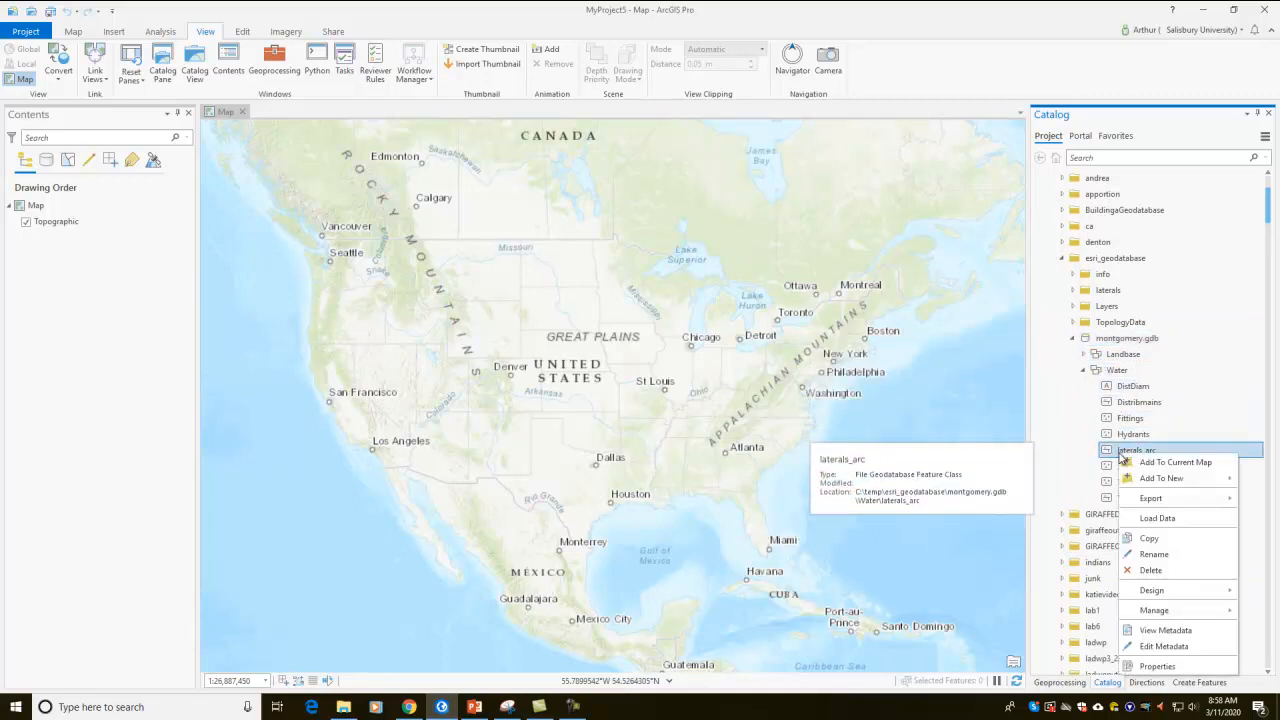
{"action": "left_click", "coordinate": [1170, 631]}
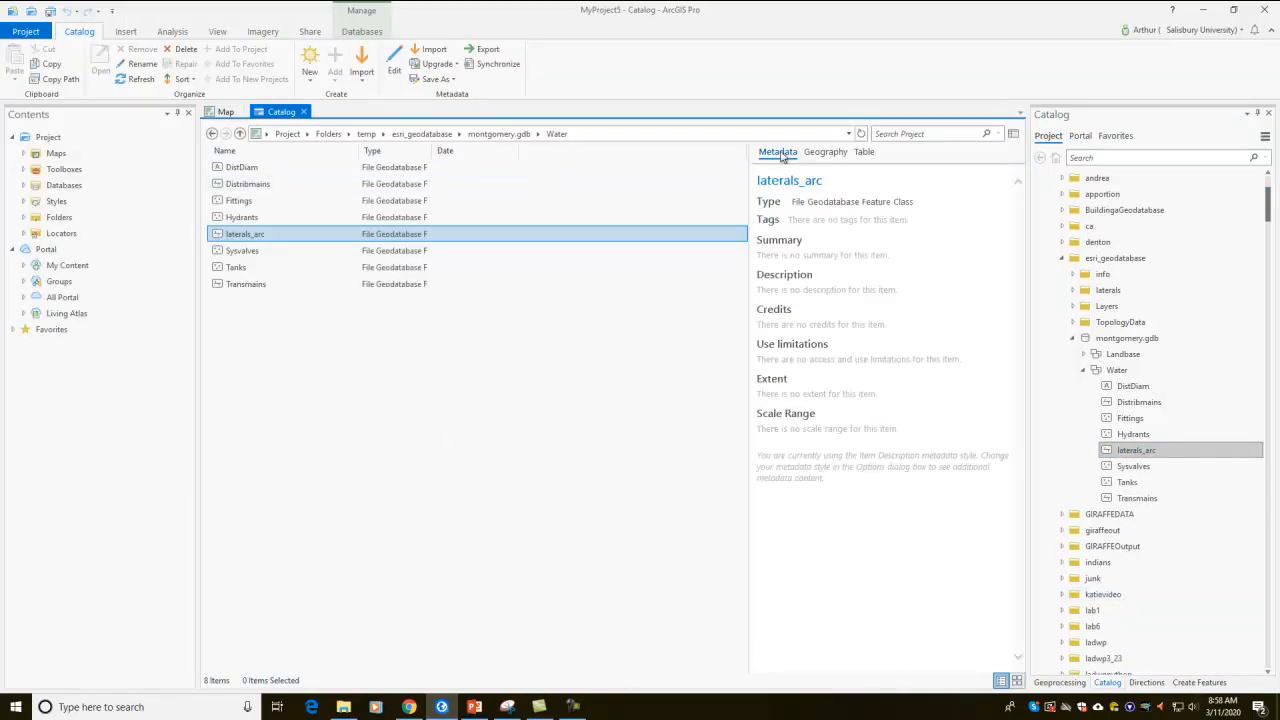
{"action": "left_click", "coordinate": [815, 155]}
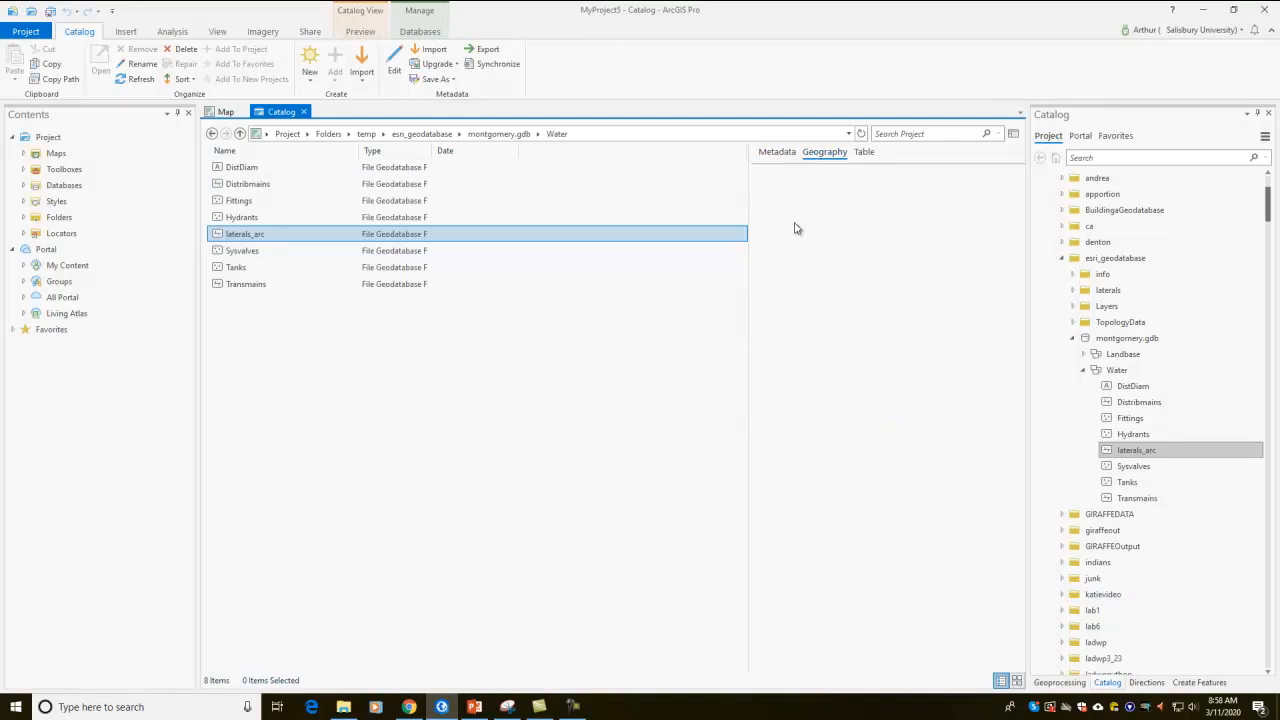
{"action": "left_click", "coordinate": [864, 152]}
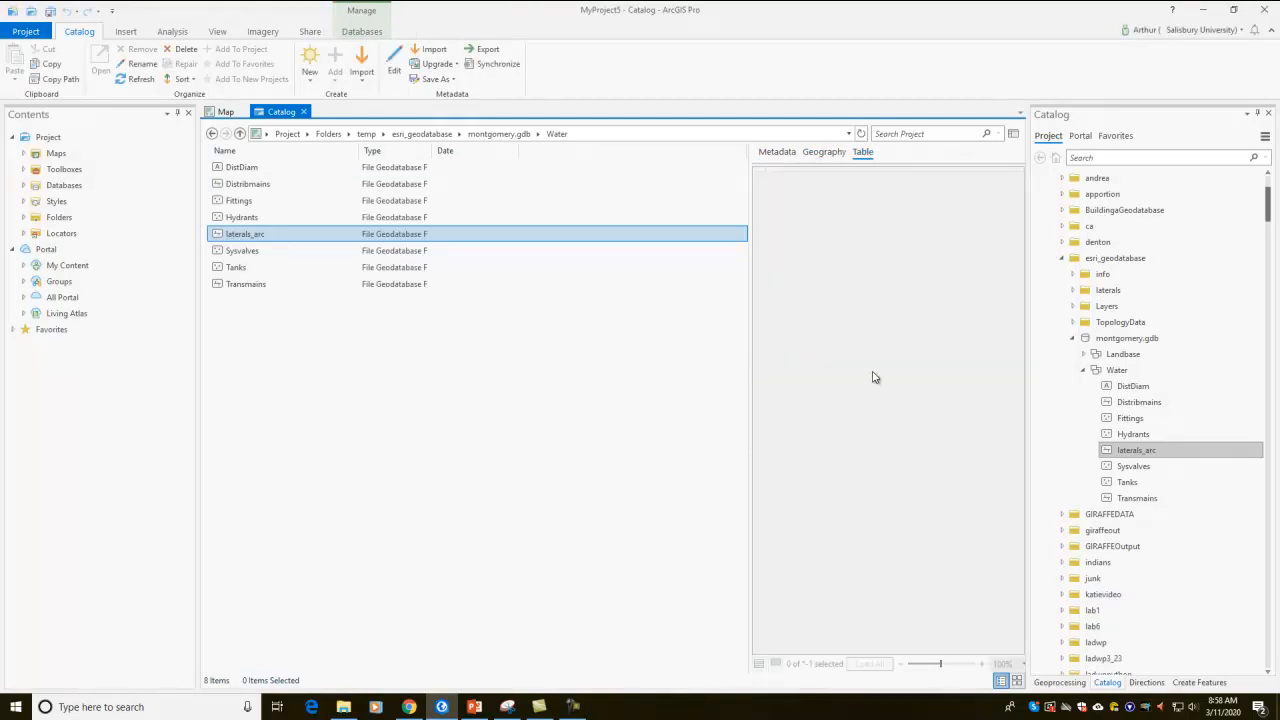
Step: Check the tutorial's renaming instruction and rename the laterals_arc feature class in Water to laterals
{"action": "key", "text": "alt+Tab"}
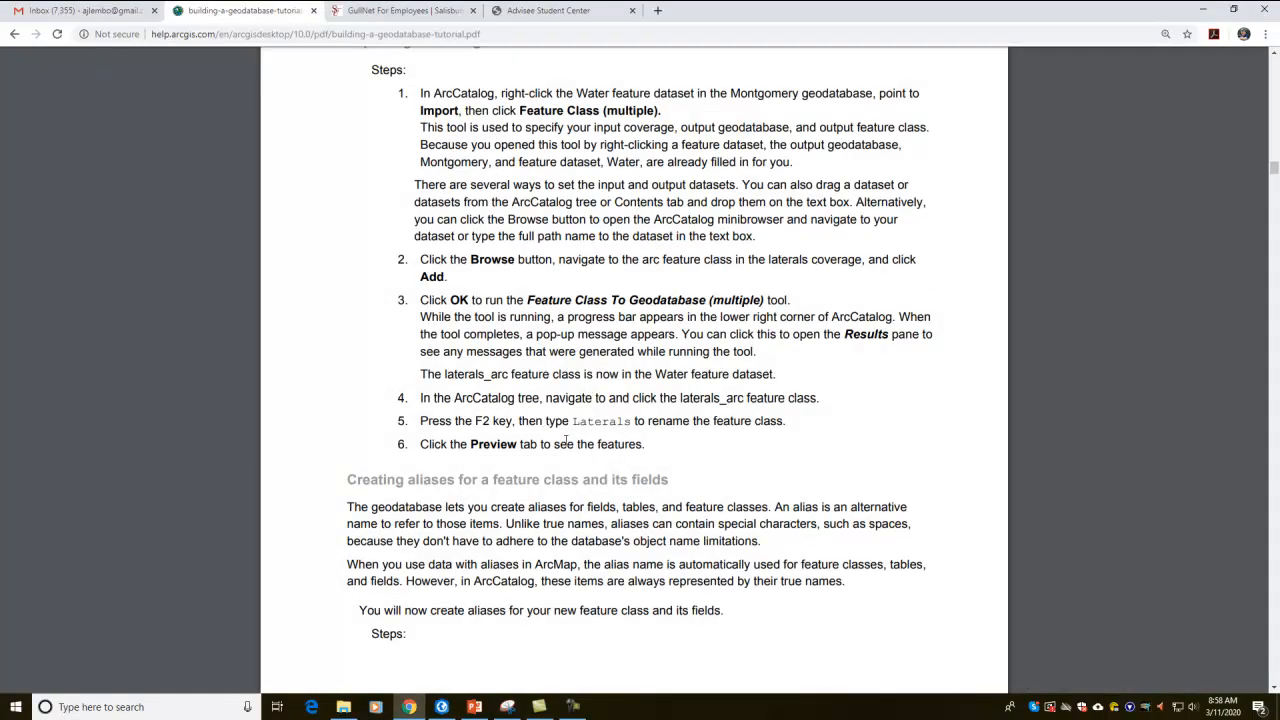
{"action": "key", "text": "alt+Tab"}
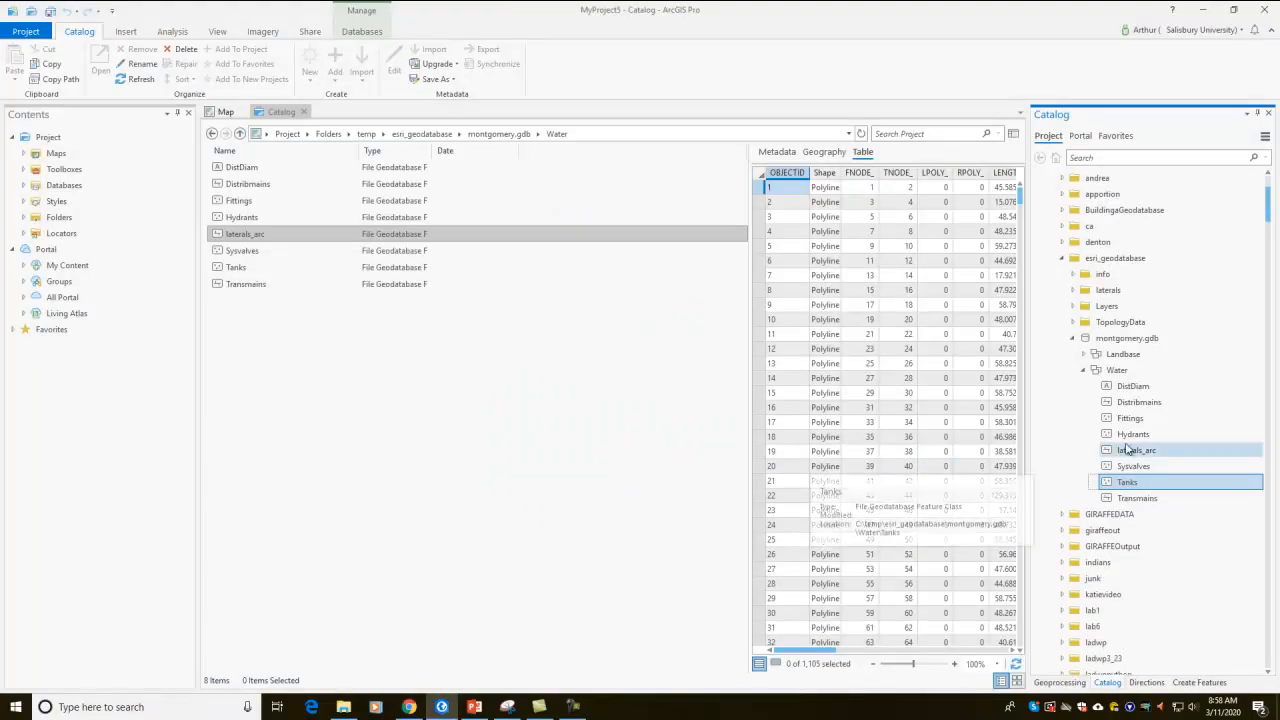
{"action": "left_click", "coordinate": [1129, 452]}
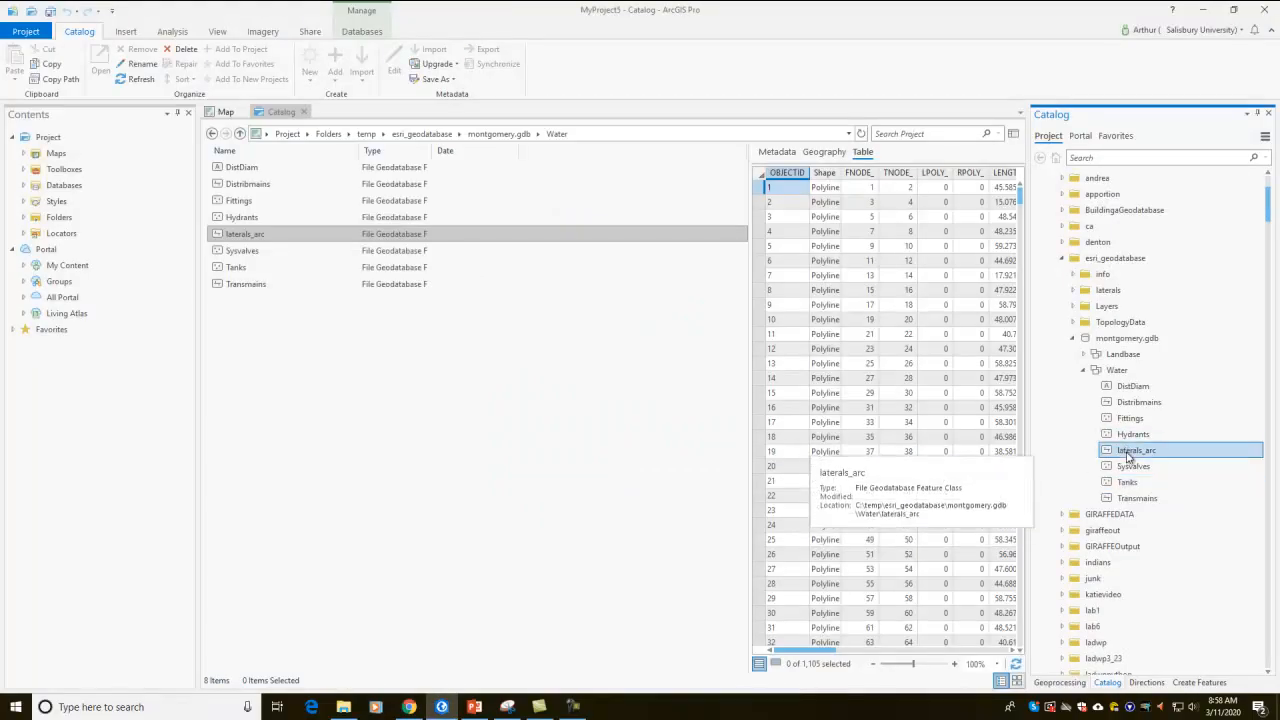
{"action": "left_click", "coordinate": [1131, 452]}
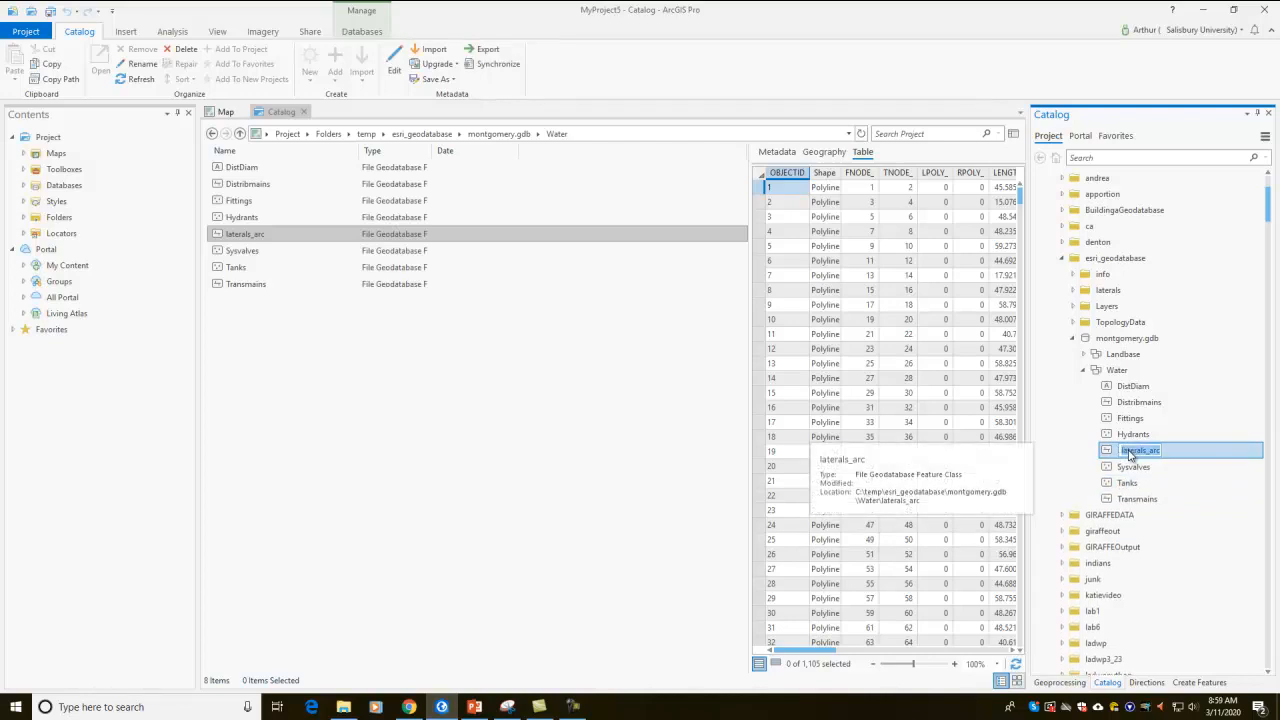
{"action": "right_click", "coordinate": [1129, 453]}
{"action": "left_click", "coordinate": [1089, 482]}
{"action": "left_click", "coordinate": [1132, 453]}
{"action": "right_click", "coordinate": [1134, 455]}
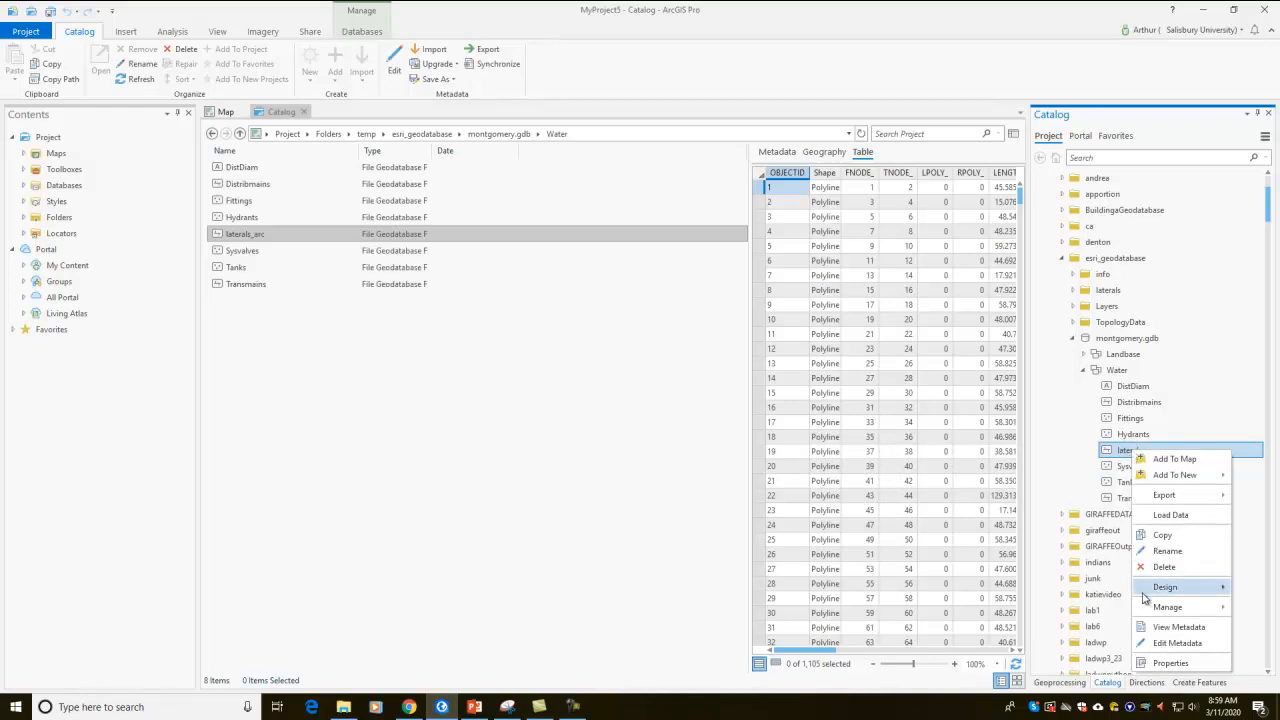
{"action": "left_click", "coordinate": [1121, 458]}
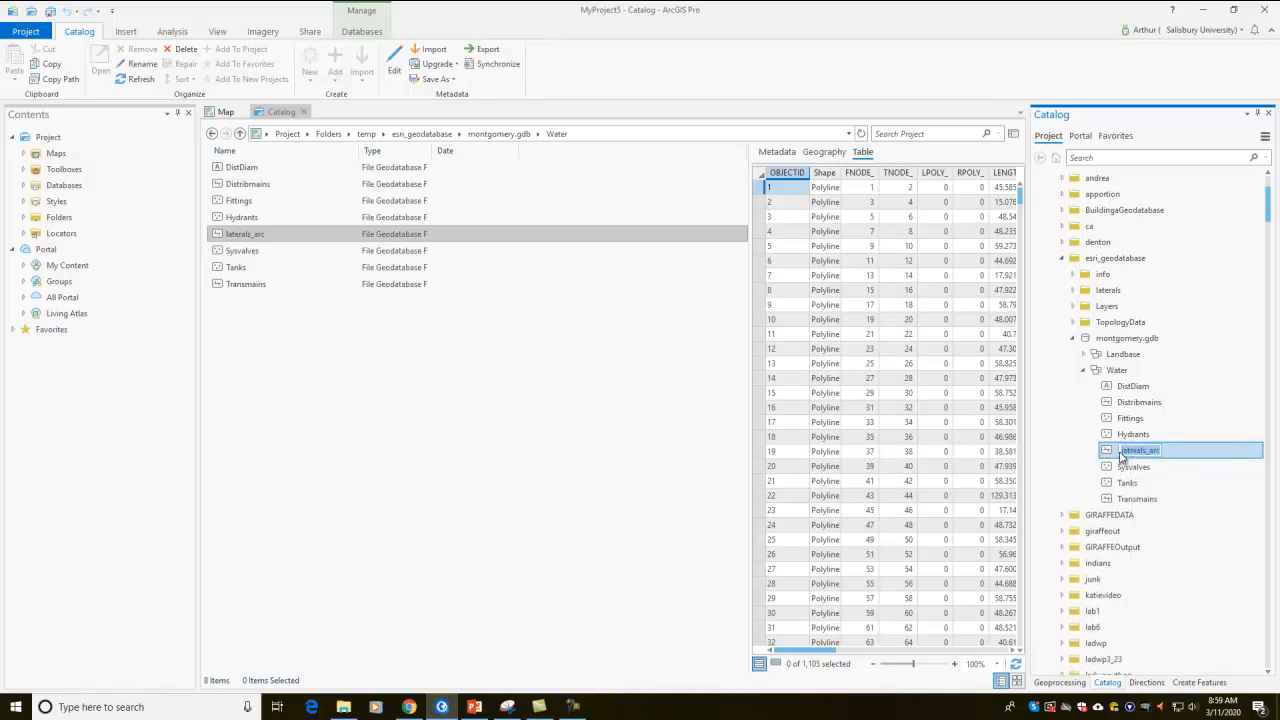
{"action": "type", "text": "laterals_arc"}
{"action": "key", "text": "Return"}
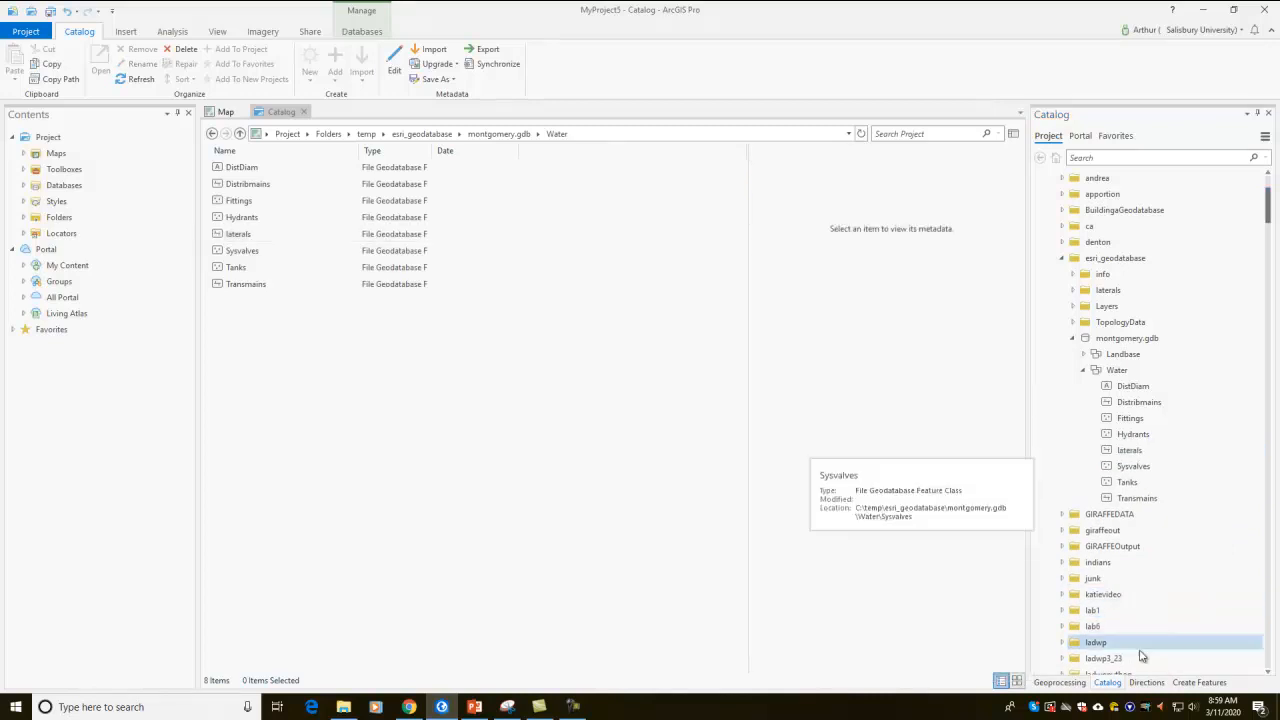
{"action": "left_click", "coordinate": [1063, 448]}
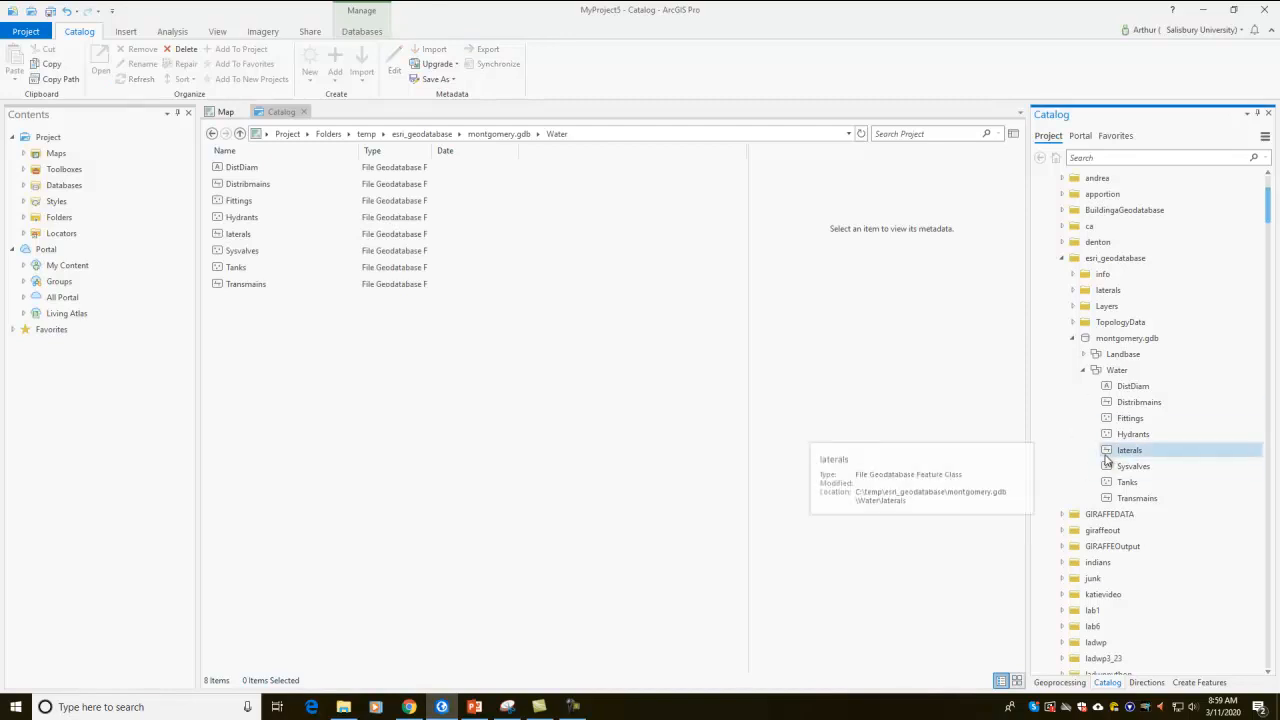
Step: Read the tutorial's alias instructions for the Laterals feature class and view the properties of laterals in the Water dataset
{"action": "key", "text": "alt+Tab"}
{"action": "scroll", "coordinate": [477, 311], "scroll_direction": "up", "scroll_amount": 2}
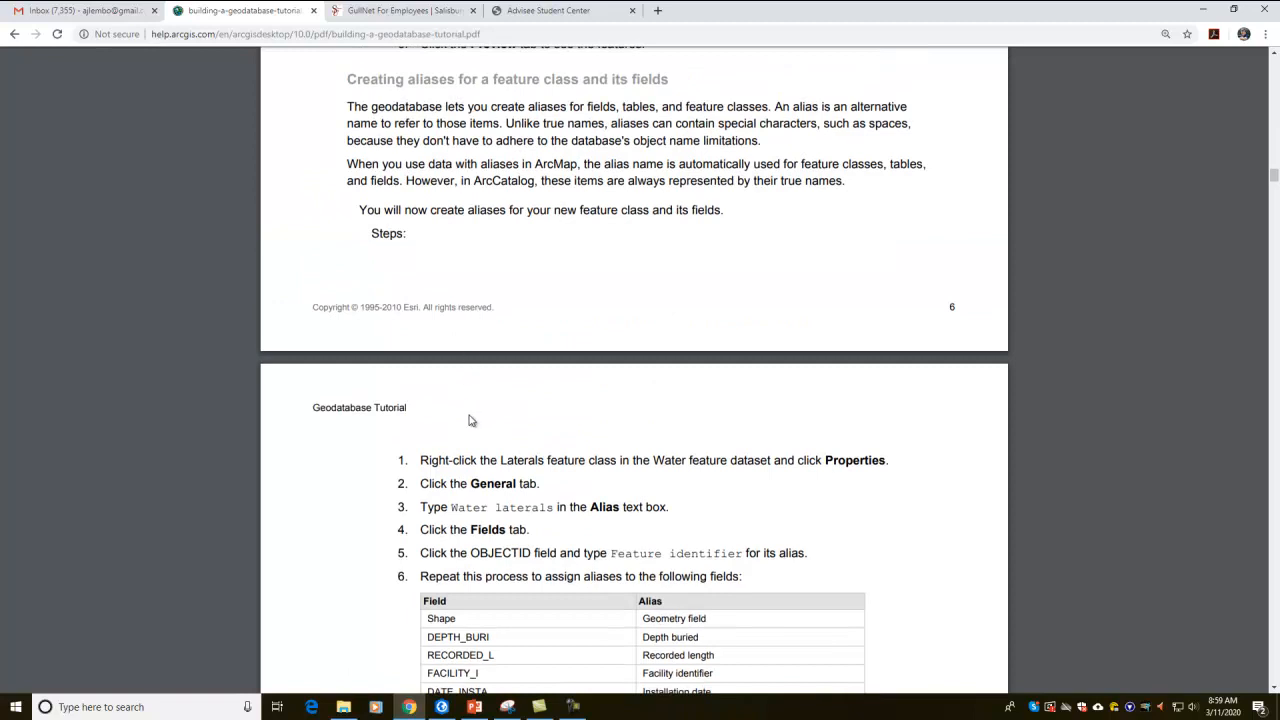
{"action": "left_click_drag", "start_coordinate": [462, 459], "coordinate": [880, 463]}
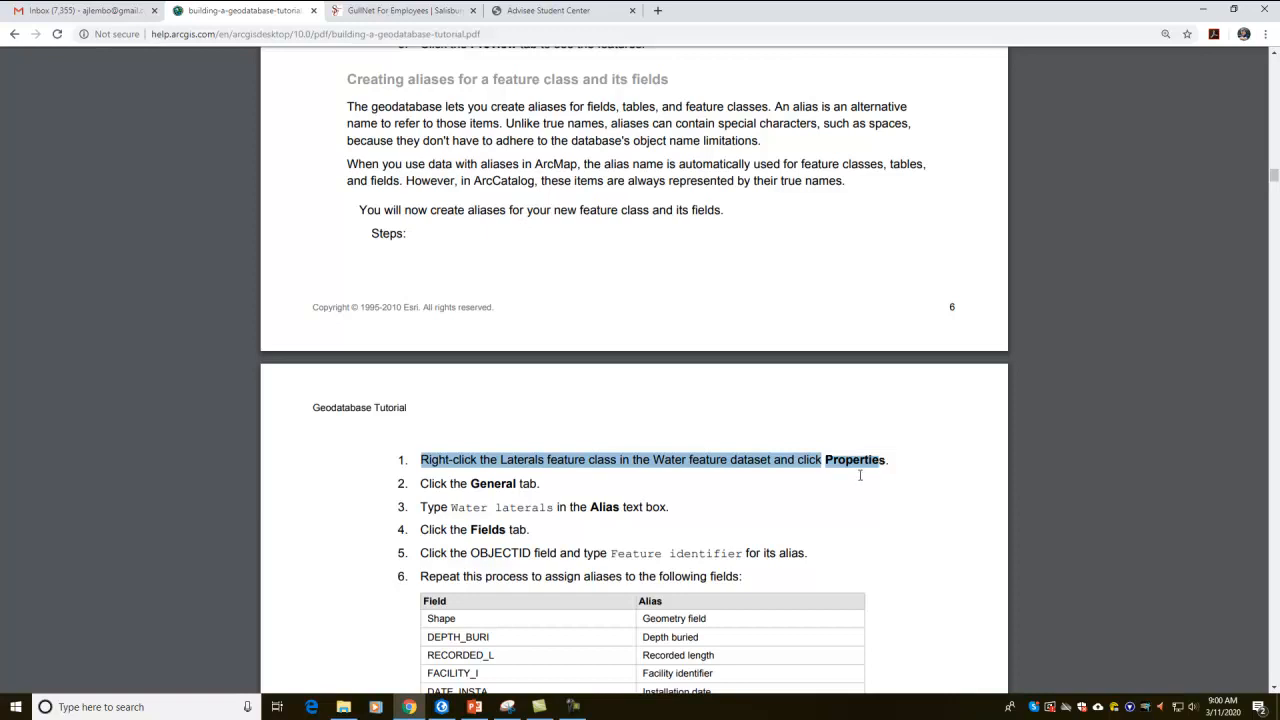
{"action": "left_click", "coordinate": [860, 476]}
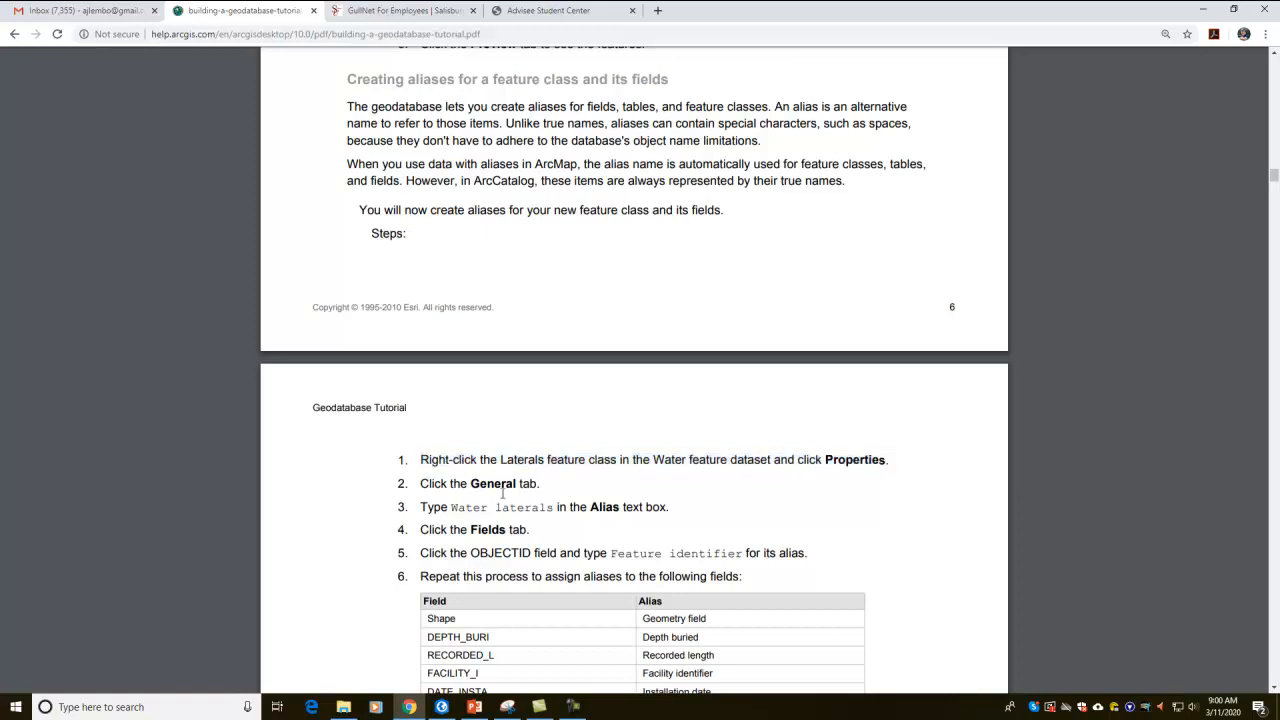
{"action": "key", "text": "alt+Tab"}
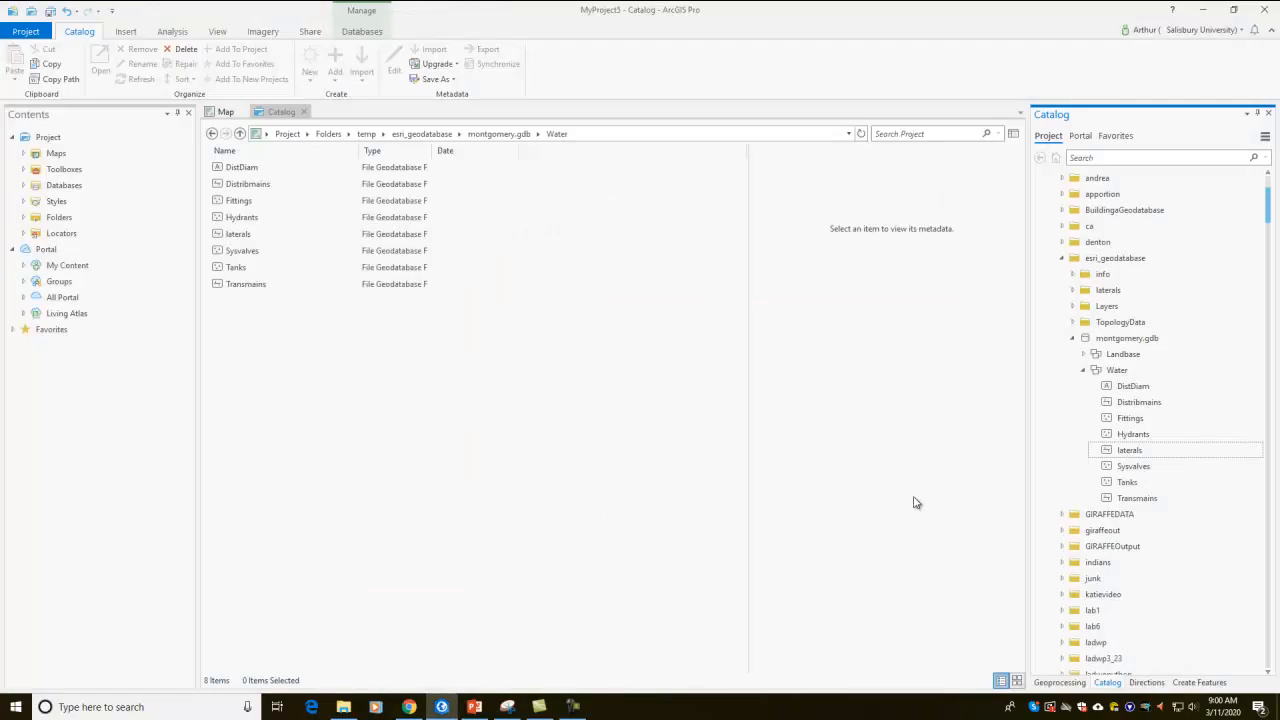
{"action": "right_click", "coordinate": [1113, 452]}
{"action": "left_click", "coordinate": [1150, 665]}
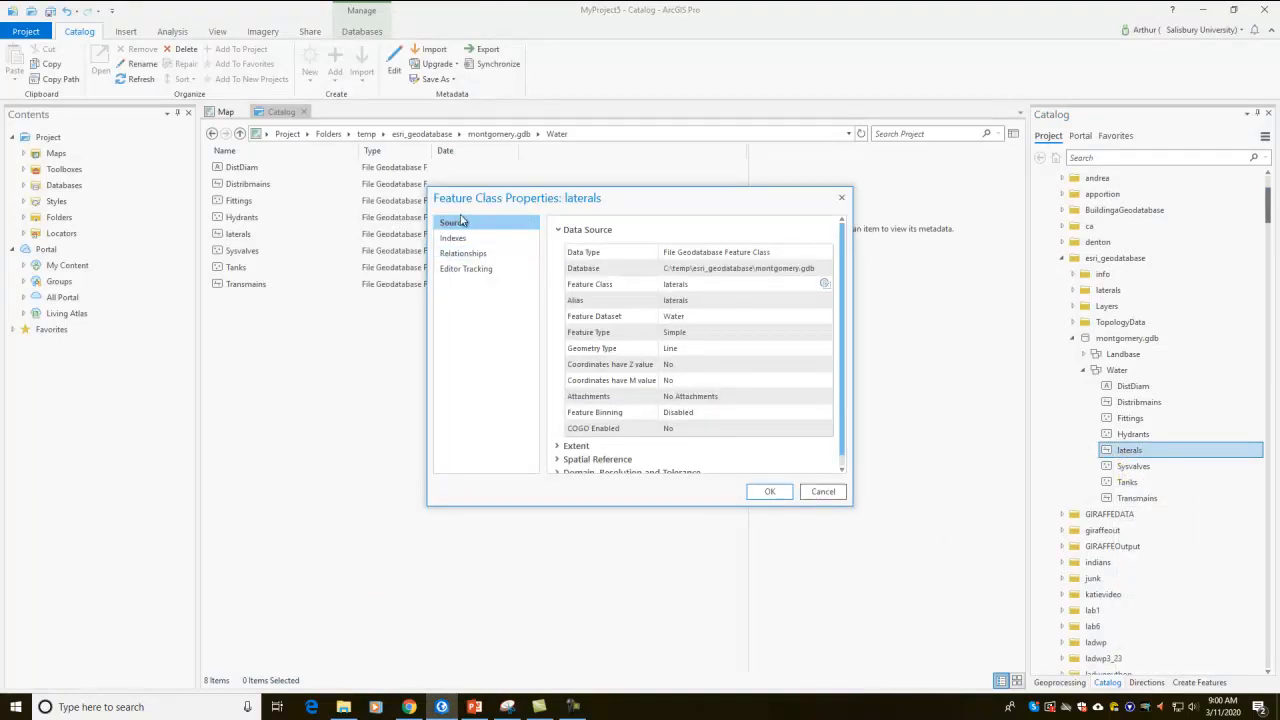
{"action": "left_click", "coordinate": [832, 491]}
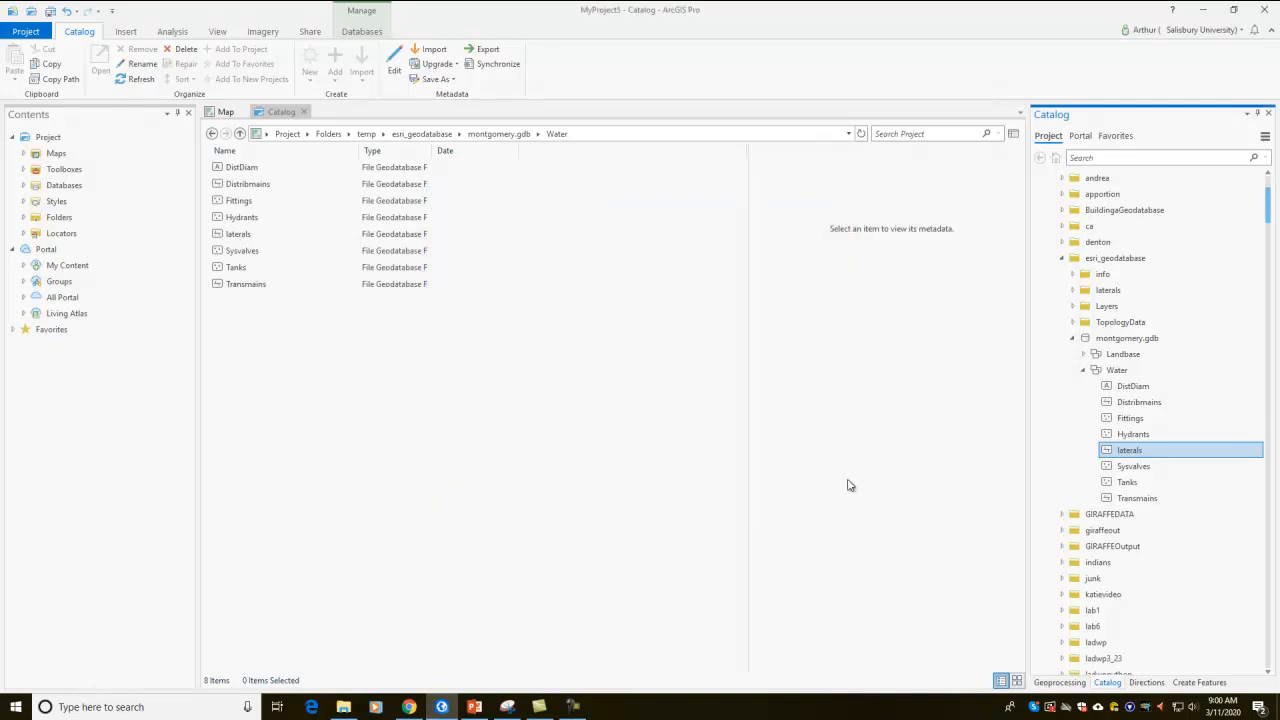
Step: Open the fields design view of the laterals feature class and check the tutorial's table of field aliases
{"action": "right_click", "coordinate": [1103, 457]}
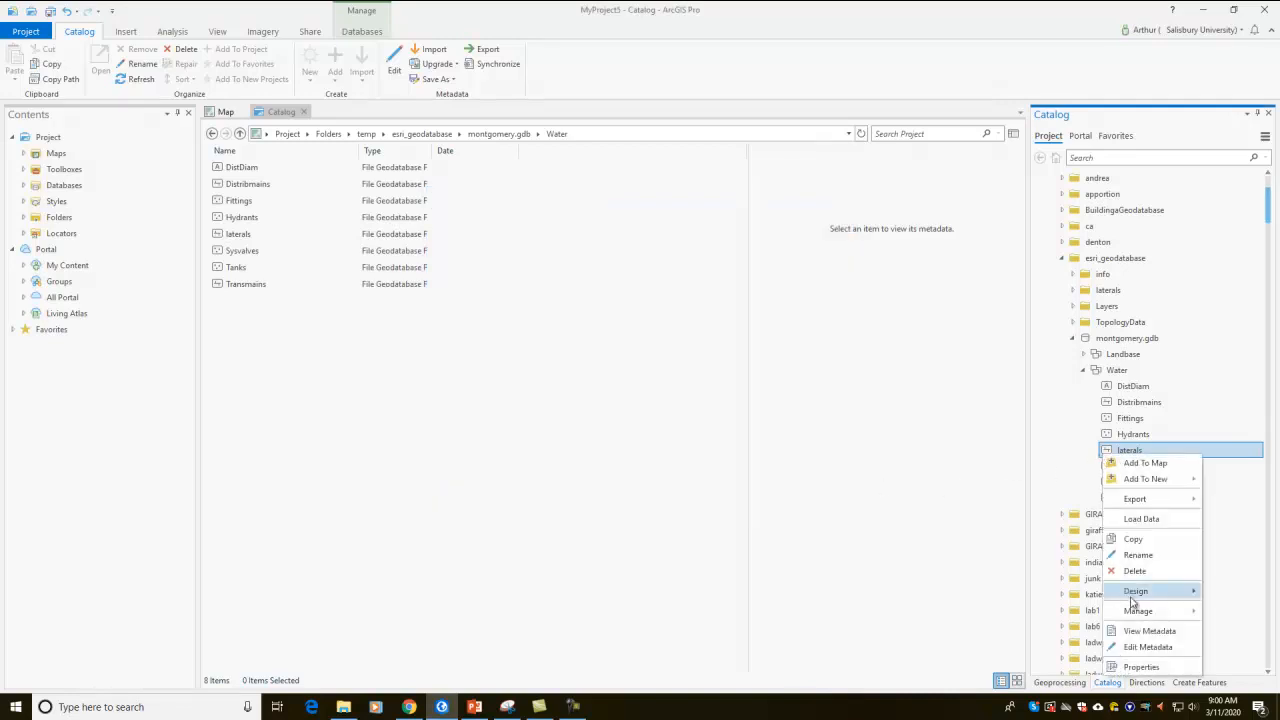
{"action": "mouse_move", "coordinate": [1134, 597]}
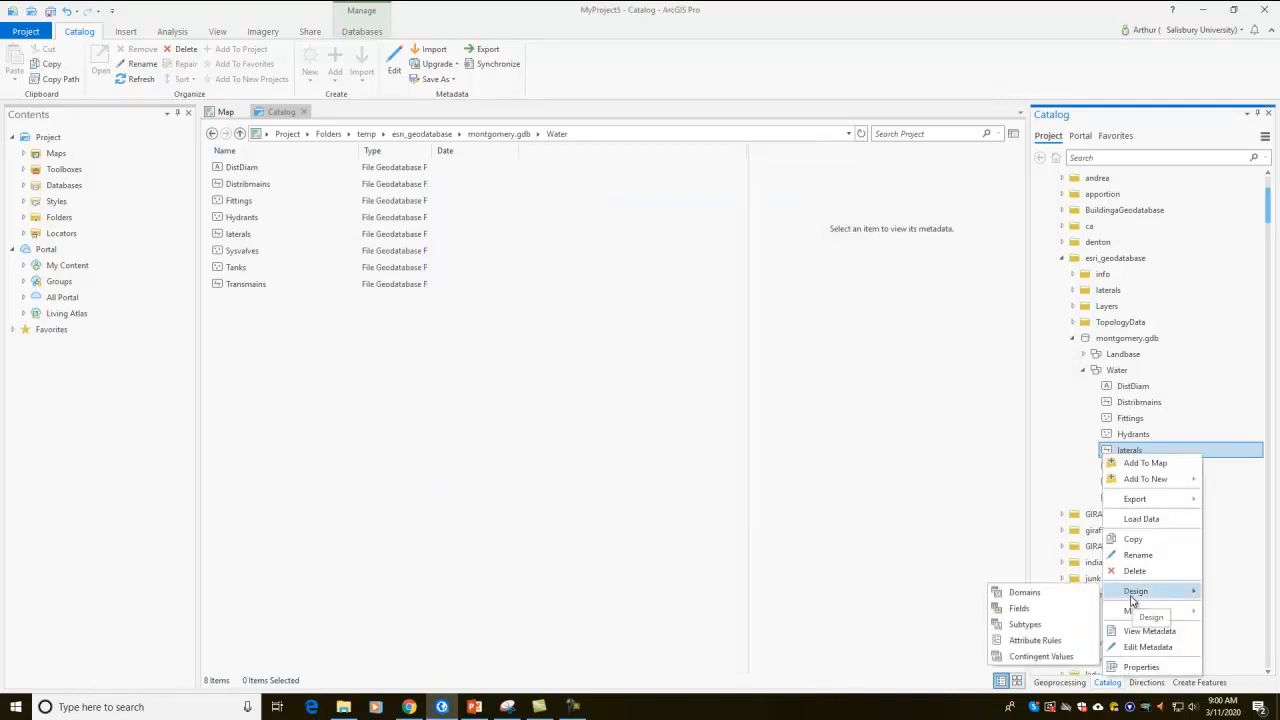
{"action": "left_click", "coordinate": [1019, 608]}
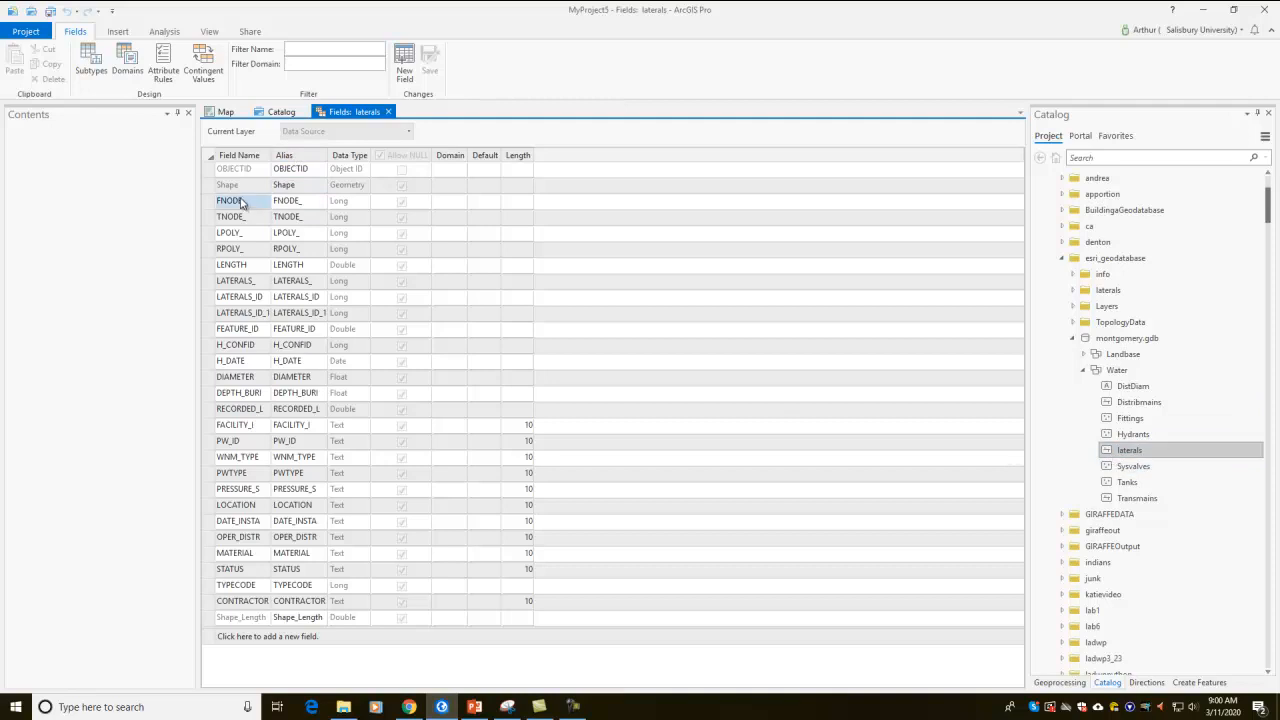
{"action": "key", "text": "alt+Tab"}
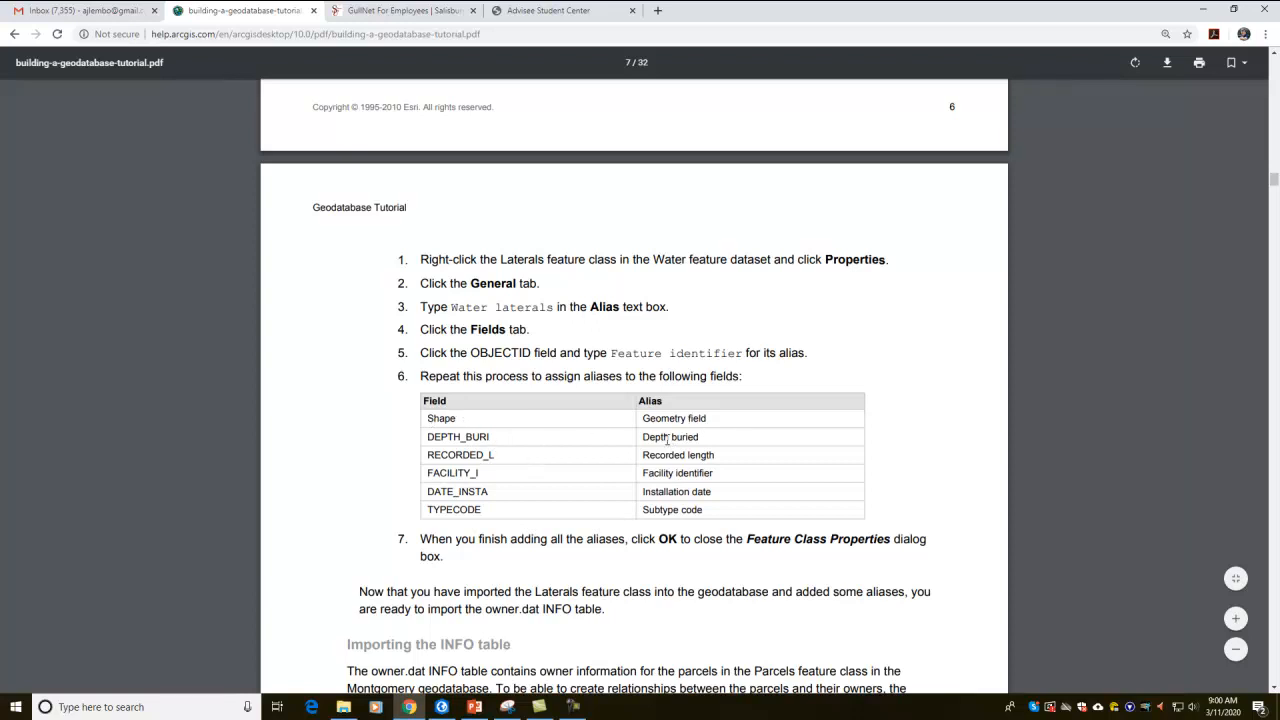
{"action": "key", "text": "alt+Tab"}
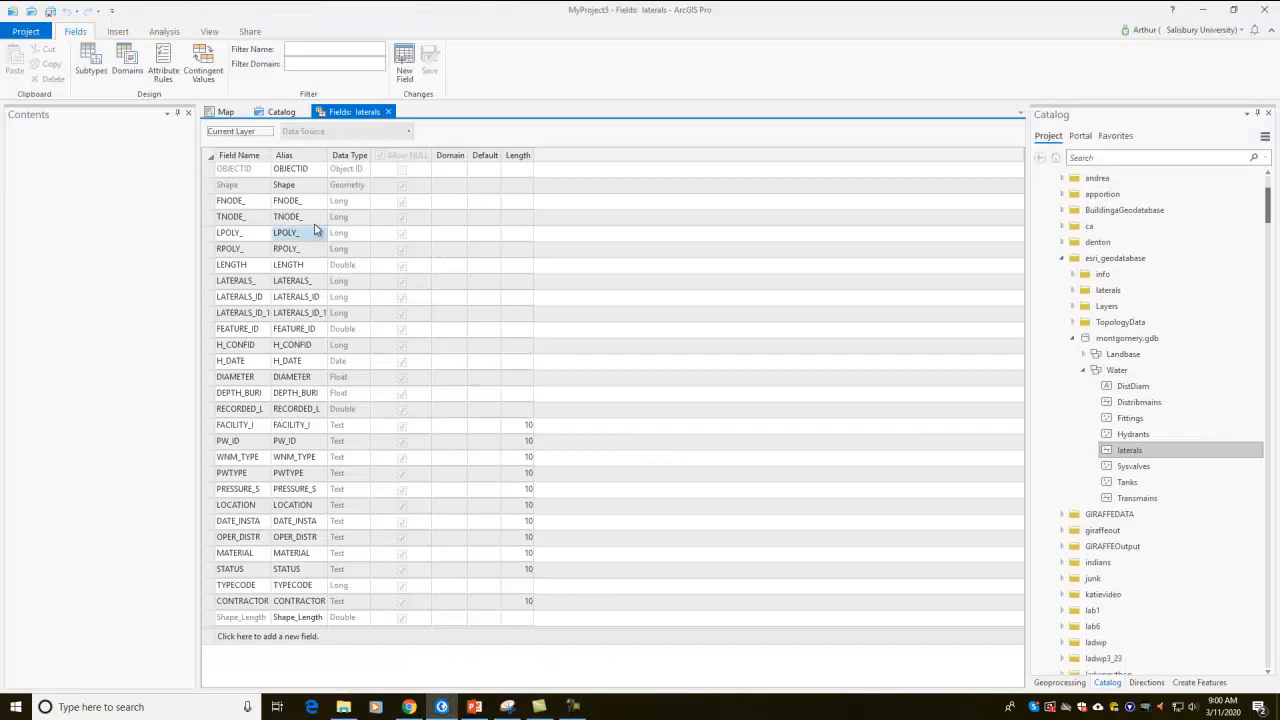
Step: Set the alias of the Shape field to Geometry Field and of DEPTH_BURI to Depth Buried
{"action": "left_click", "coordinate": [292, 193]}
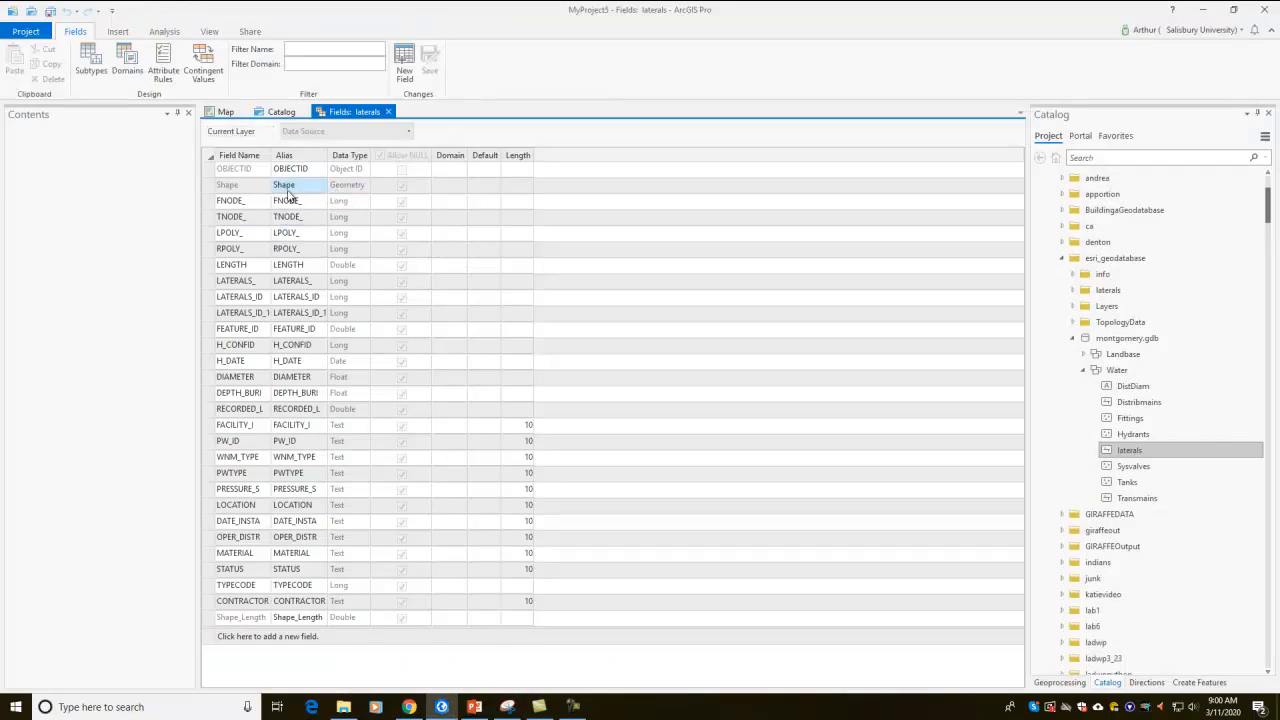
{"action": "type", "text": "Ge"}
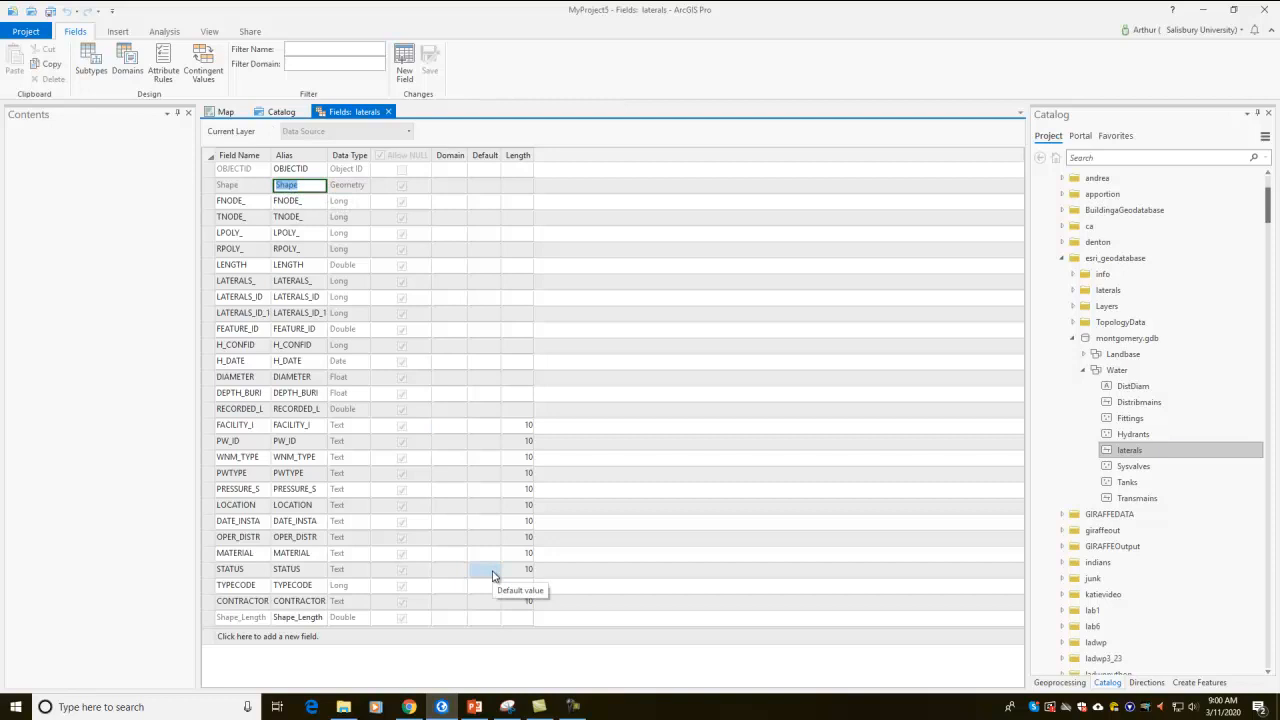
{"action": "type", "text": "ometry Field"}
{"action": "key", "text": "Return"}
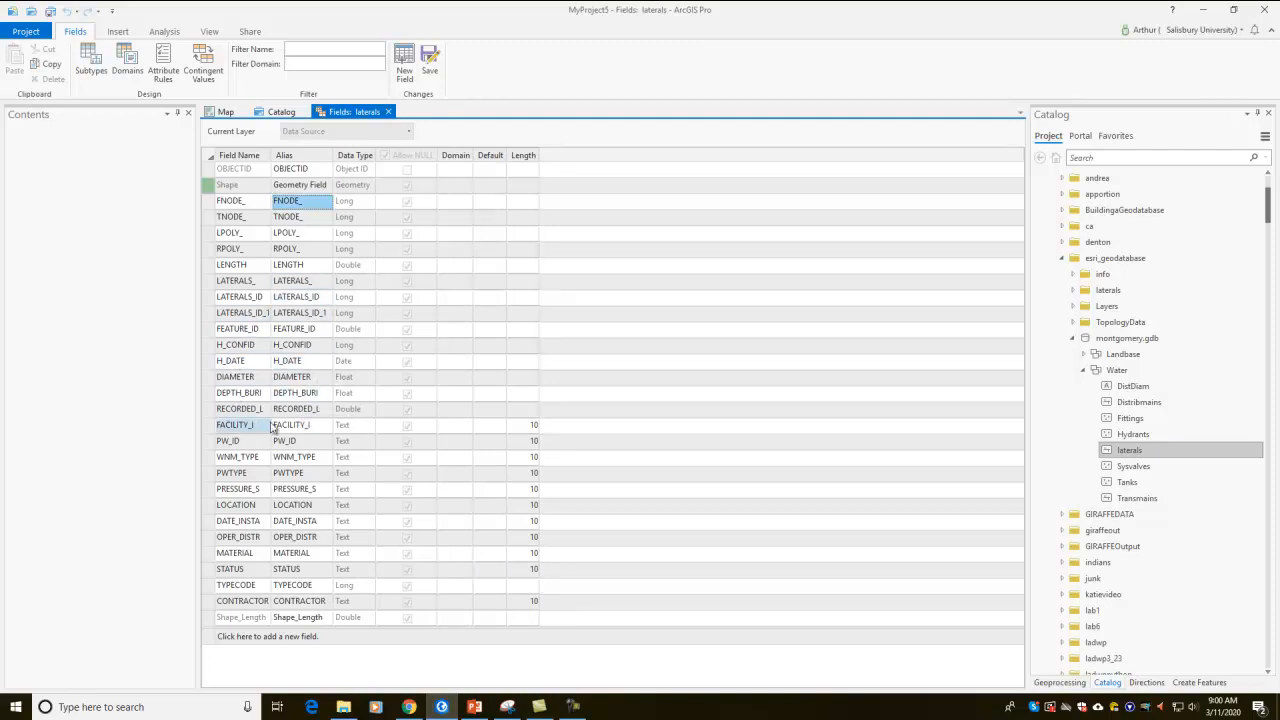
{"action": "left_click", "coordinate": [285, 396]}
{"action": "left_click", "coordinate": [285, 396]}
{"action": "type", "text": "Depth Buried"}
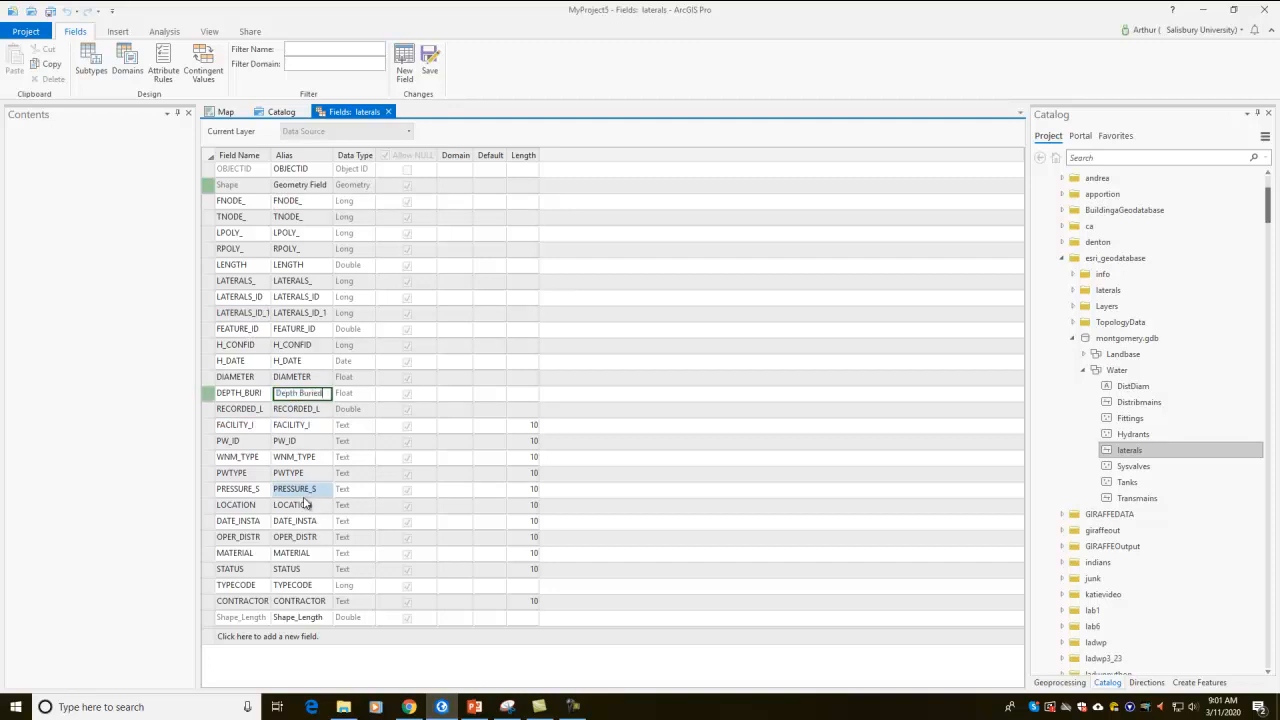
{"action": "key", "text": "Return"}
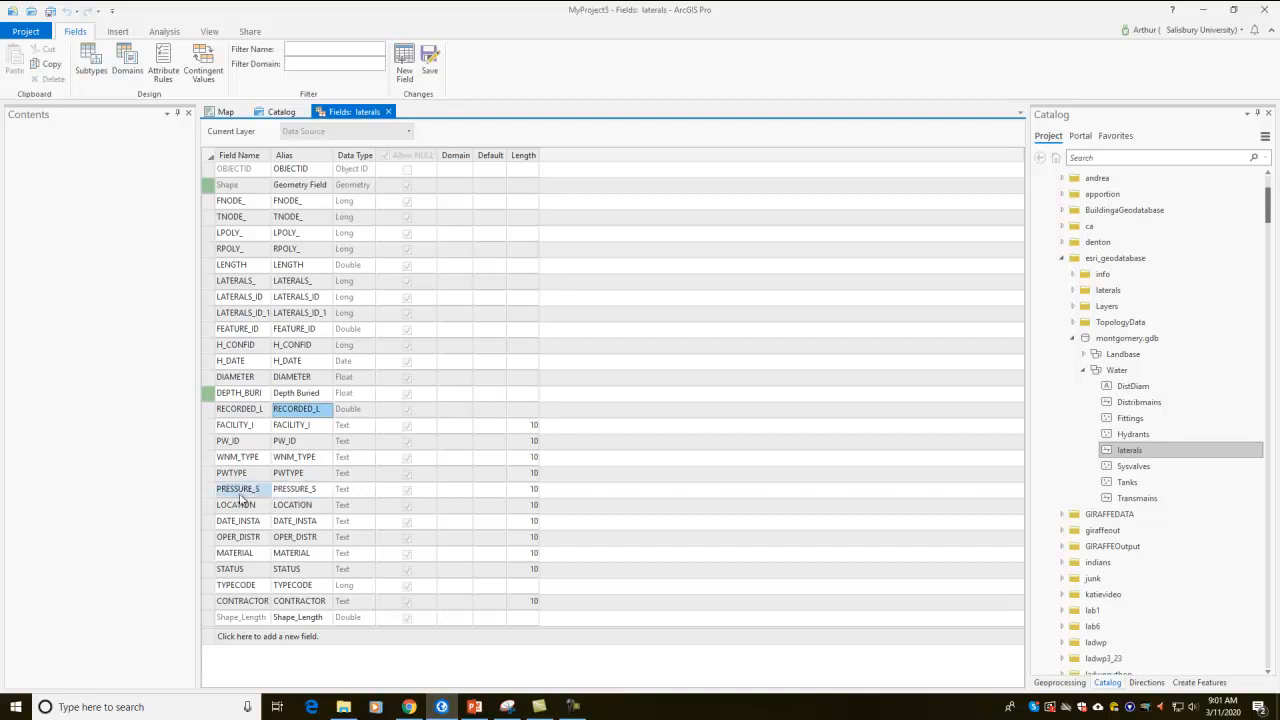
Step: Check the tutorial's alias table and set the alias of the RECORDED_L field to Recorded Length
{"action": "key", "text": "alt+Tab"}
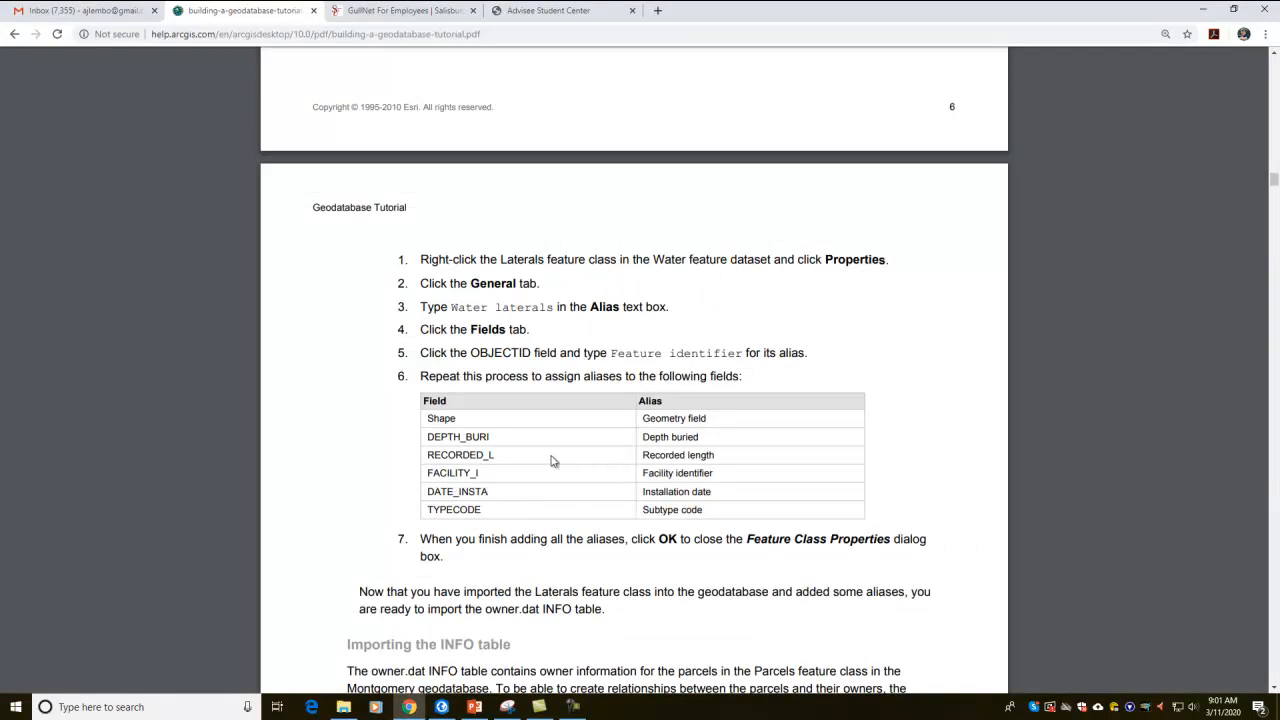
{"action": "key", "text": "alt+Tab"}
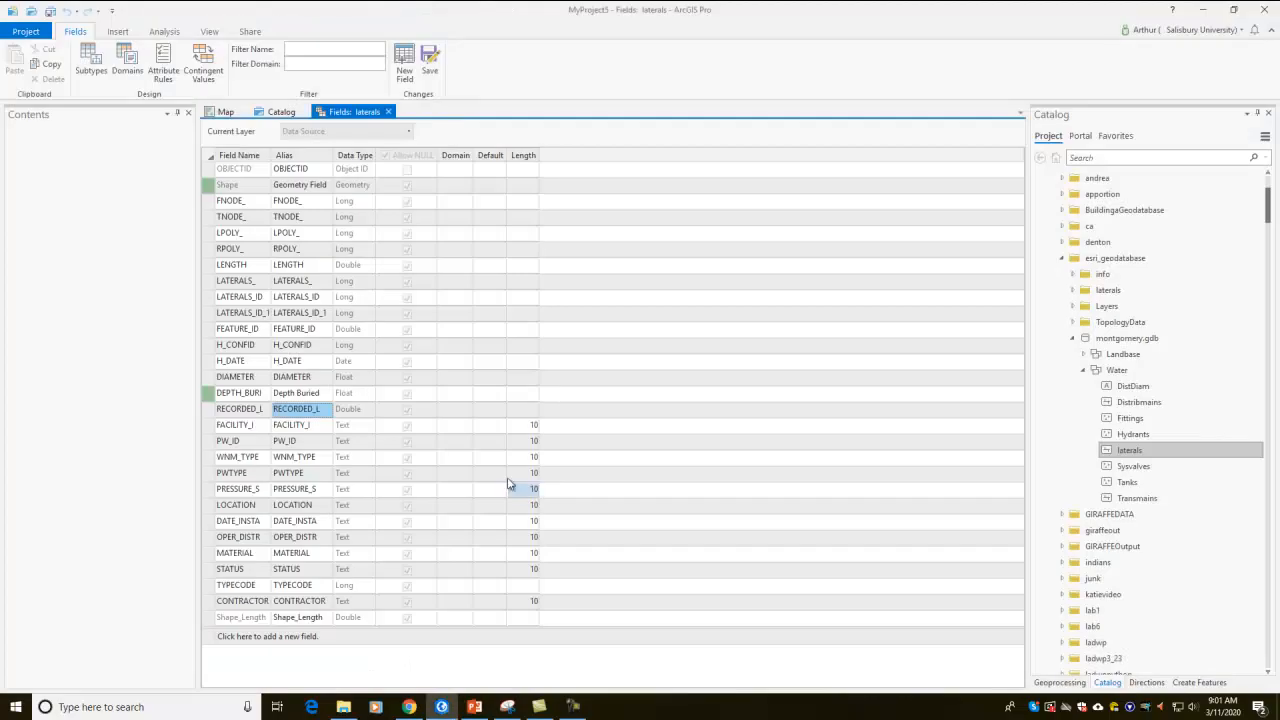
{"action": "left_click", "coordinate": [308, 412]}
{"action": "type", "text": "Re"}
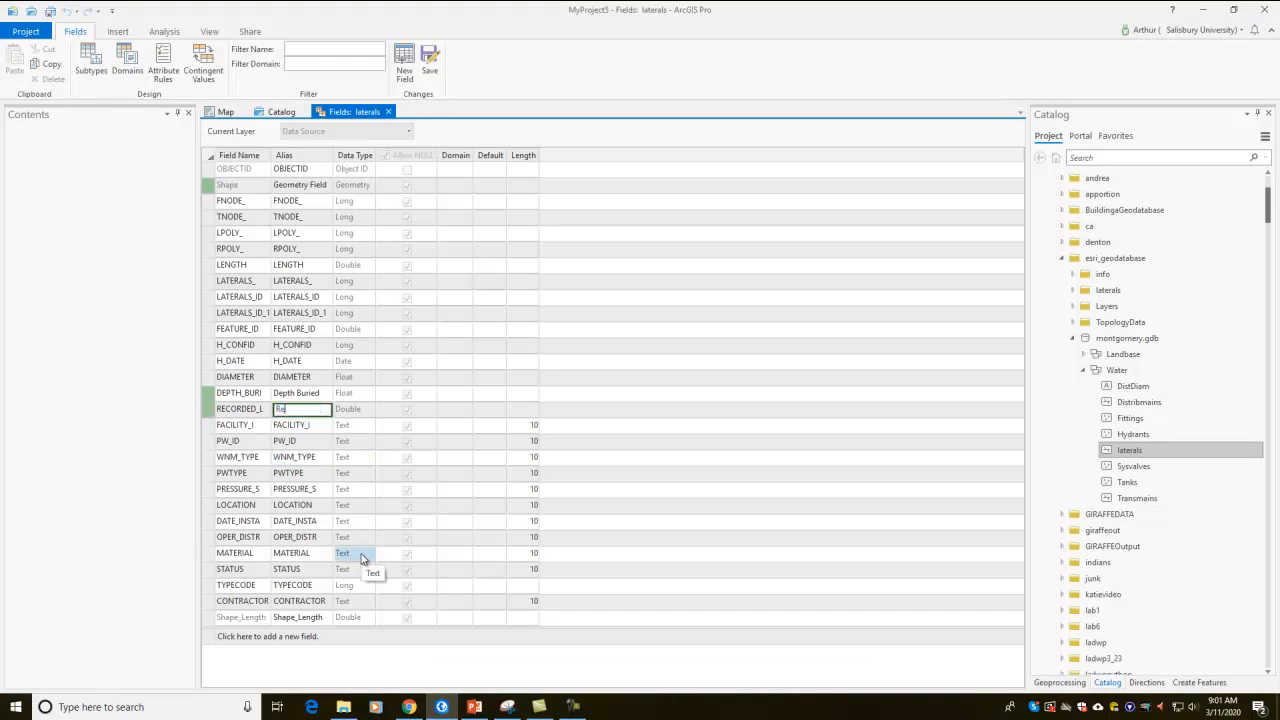
{"action": "type", "text": "corded Length"}
{"action": "key", "text": "Return"}
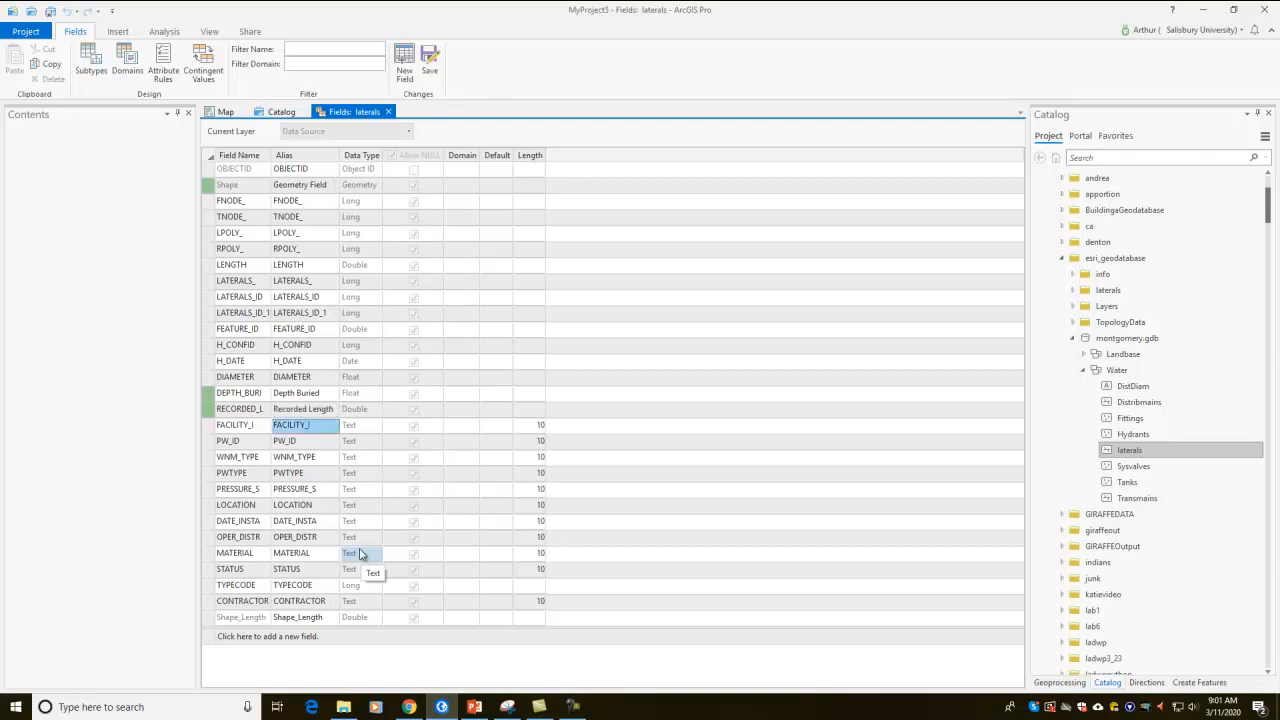
Step: Set the aliases of FACILITY_I to Facility Identifier, DATE_INSTA to Date Installed and TYPECODE to Subtype Code, and save the field changes
{"action": "left_click", "coordinate": [280, 425]}
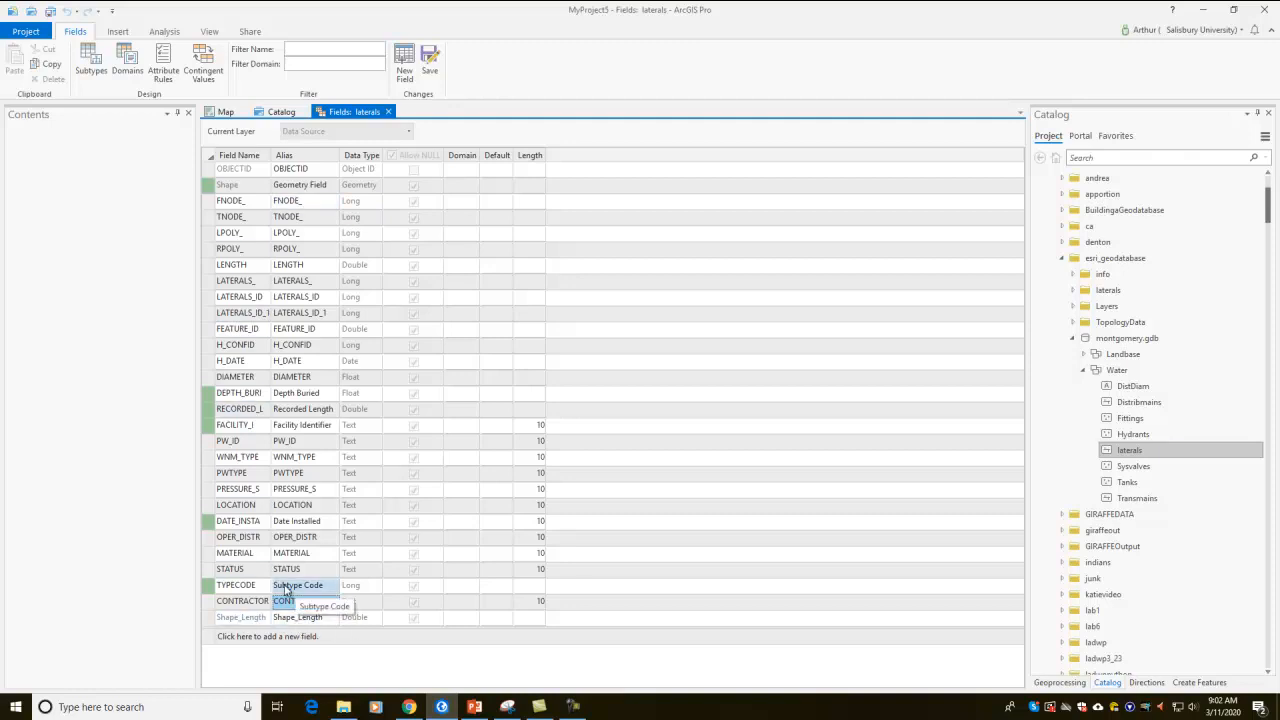
{"action": "key", "text": "alt+Tab"}
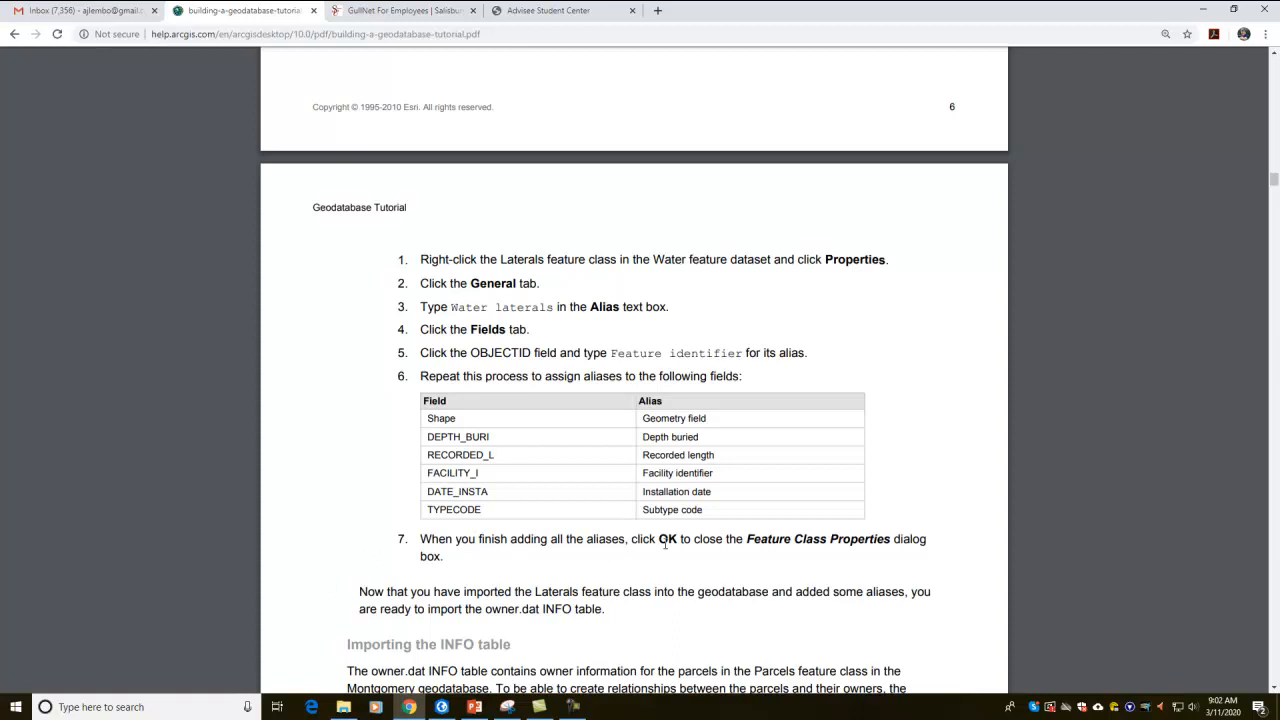
{"action": "key", "text": "alt+Tab"}
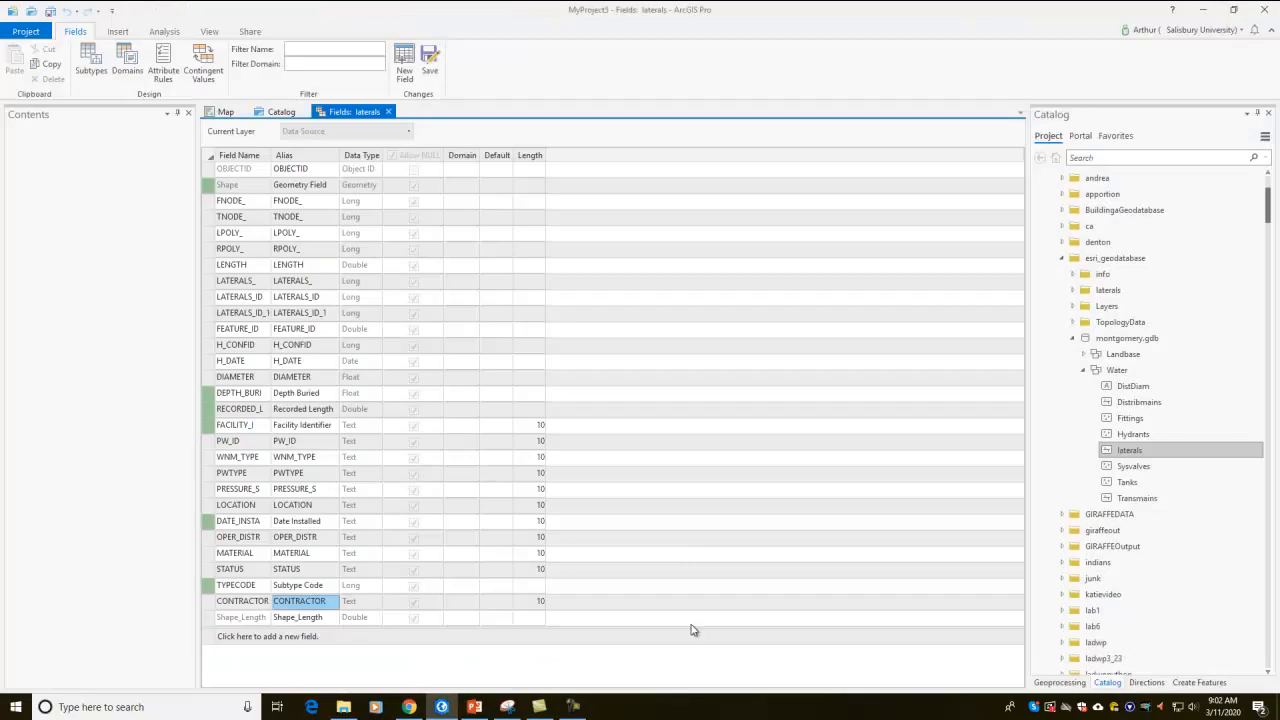
{"action": "left_click", "coordinate": [430, 63]}
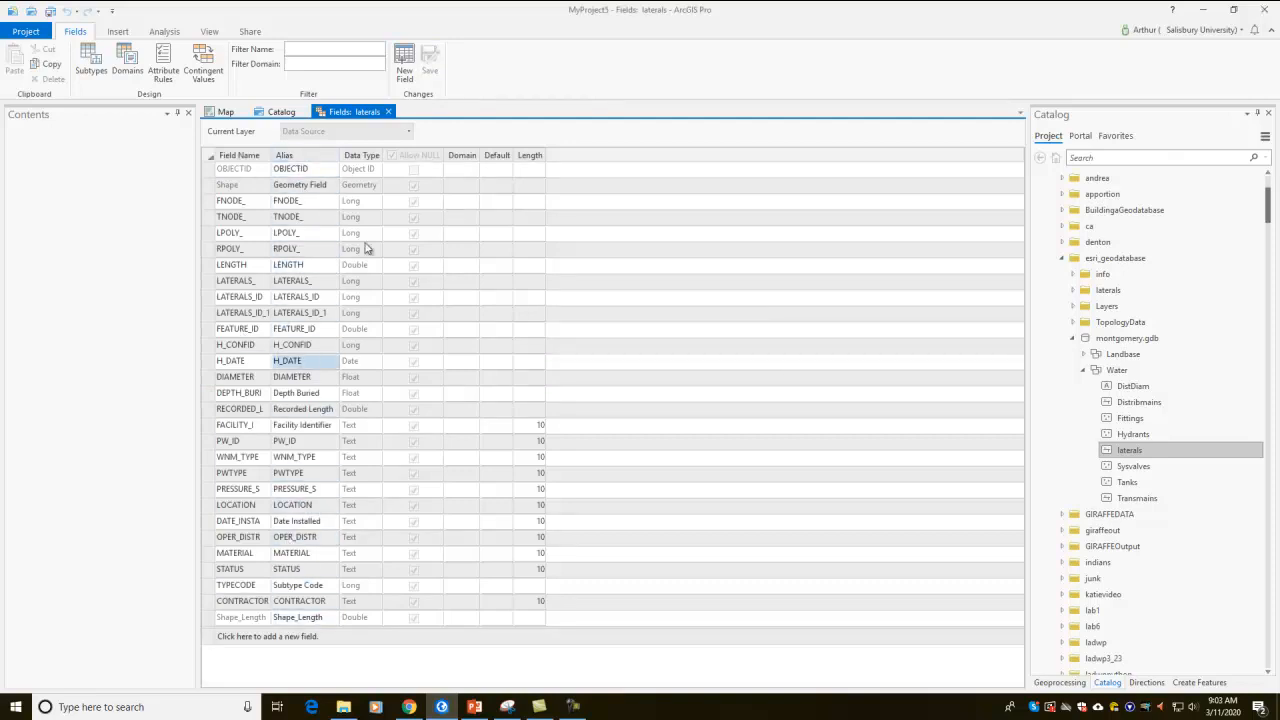
Step: Read the tutorial's introduction to importing the owner.dat INFO table into the Montgomery geodatabase
{"action": "key", "text": "alt+Tab"}
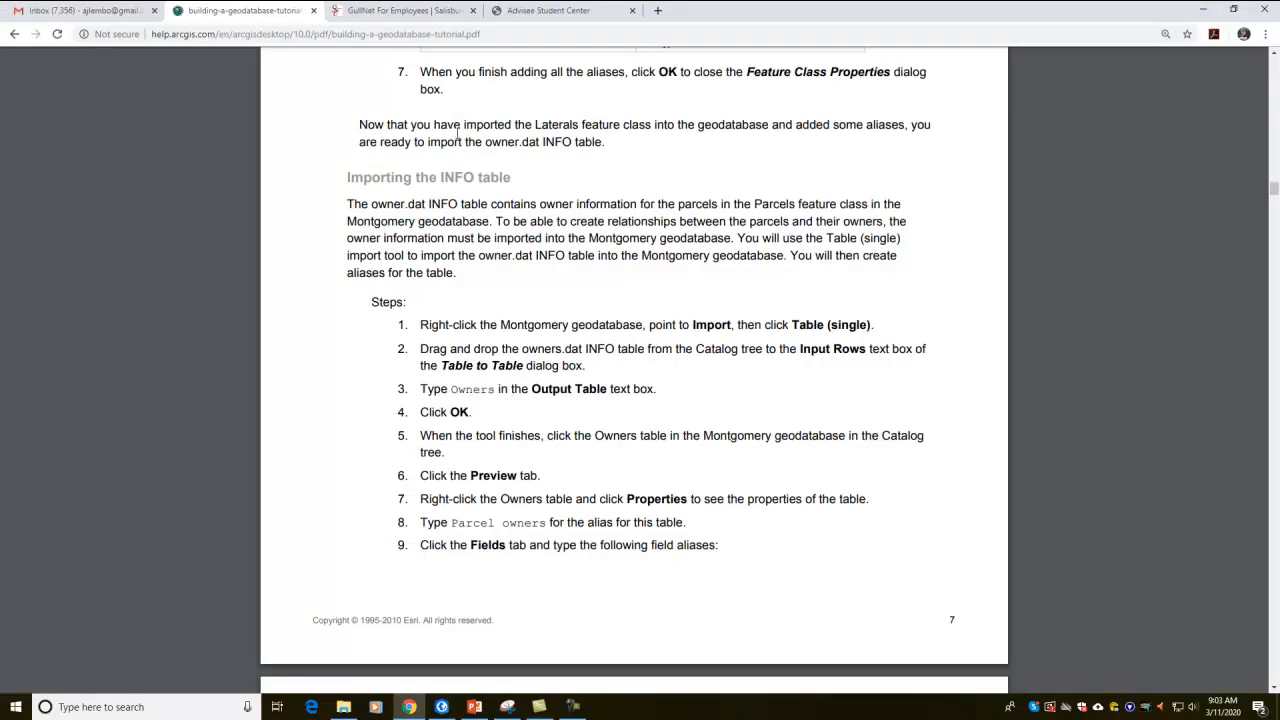
{"action": "left_click_drag", "start_coordinate": [486, 142], "coordinate": [527, 141]}
{"action": "triple_click", "coordinate": [549, 143]}
{"action": "left_click", "coordinate": [756, 362]}
{"action": "key", "text": "alt+Tab"}
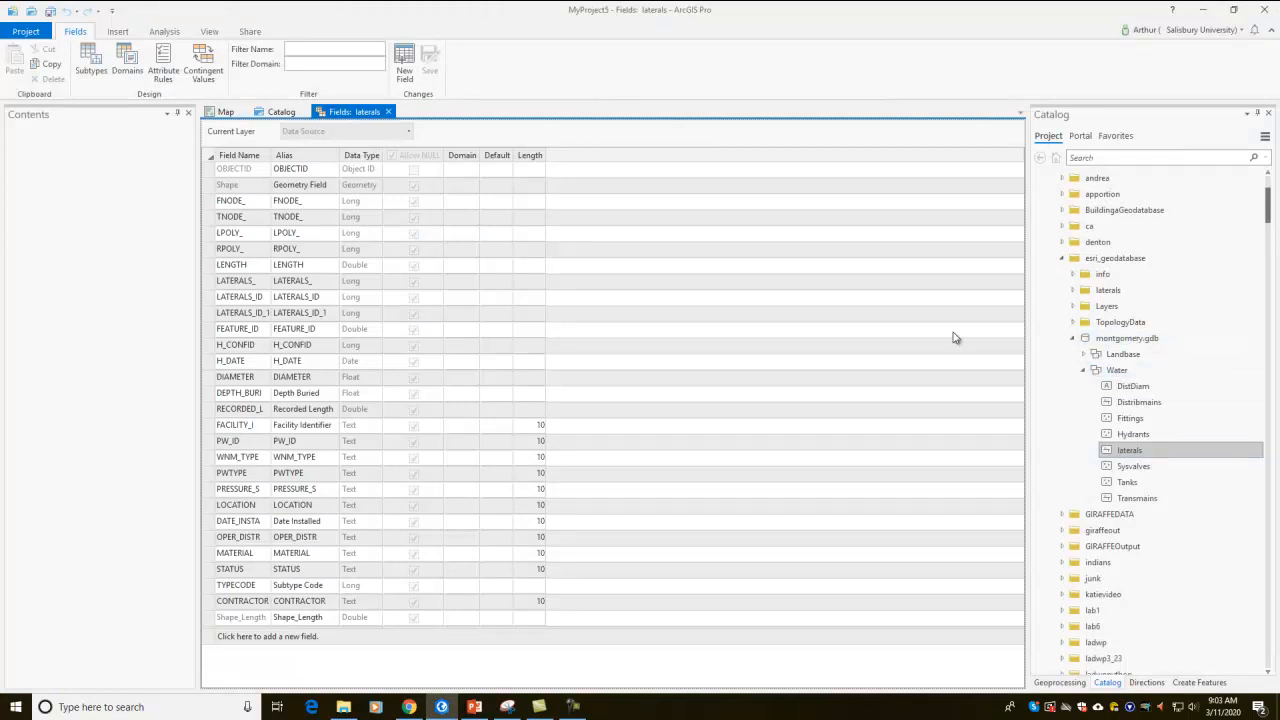
Step: Look through the files of the info folder inside esri_geodatabase in File Explorer, and return to ArcGIS Pro
{"action": "key", "text": "alt+Tab"}
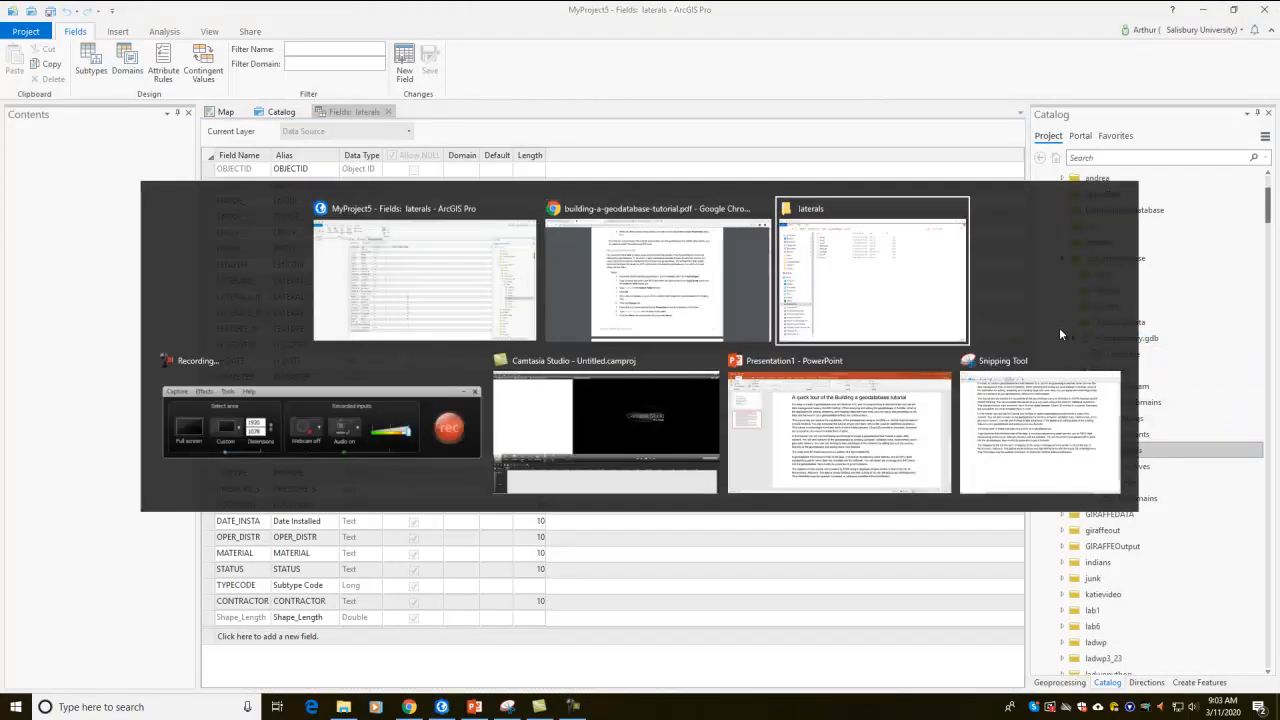
{"action": "key", "text": "alt+Tab"}
{"action": "left_click", "coordinate": [449, 102]}
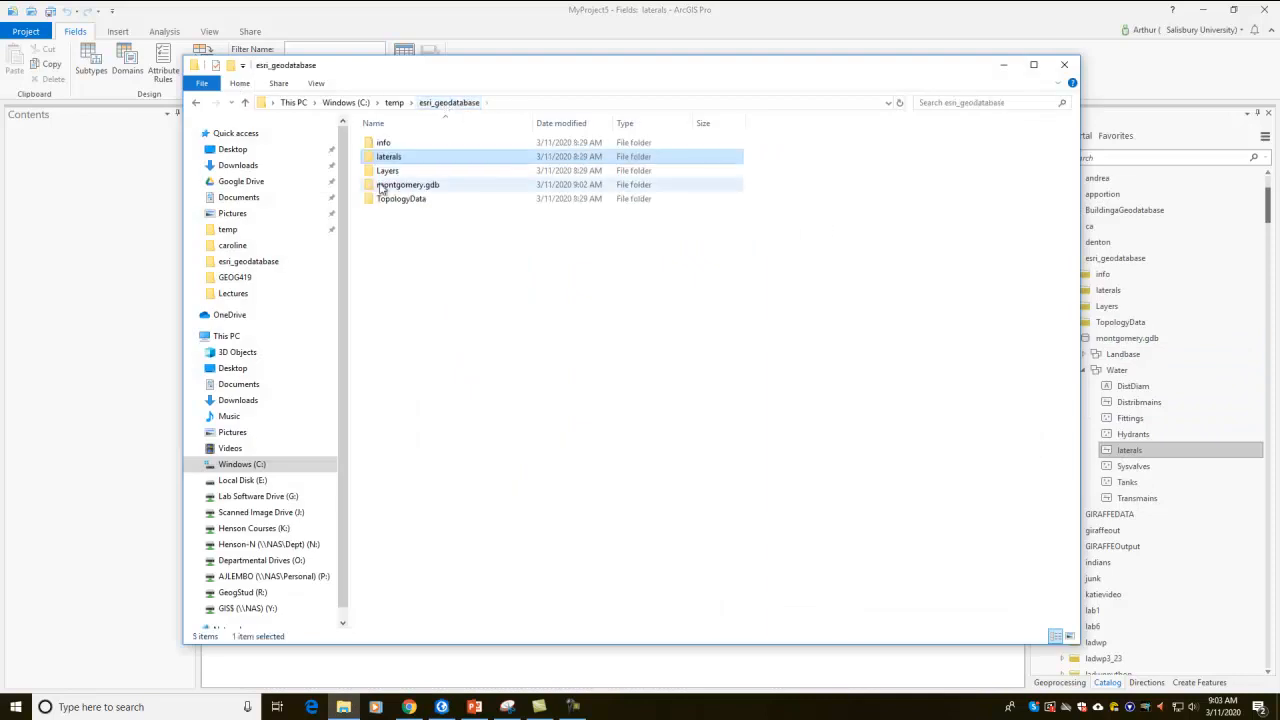
{"action": "double_click", "coordinate": [383, 143]}
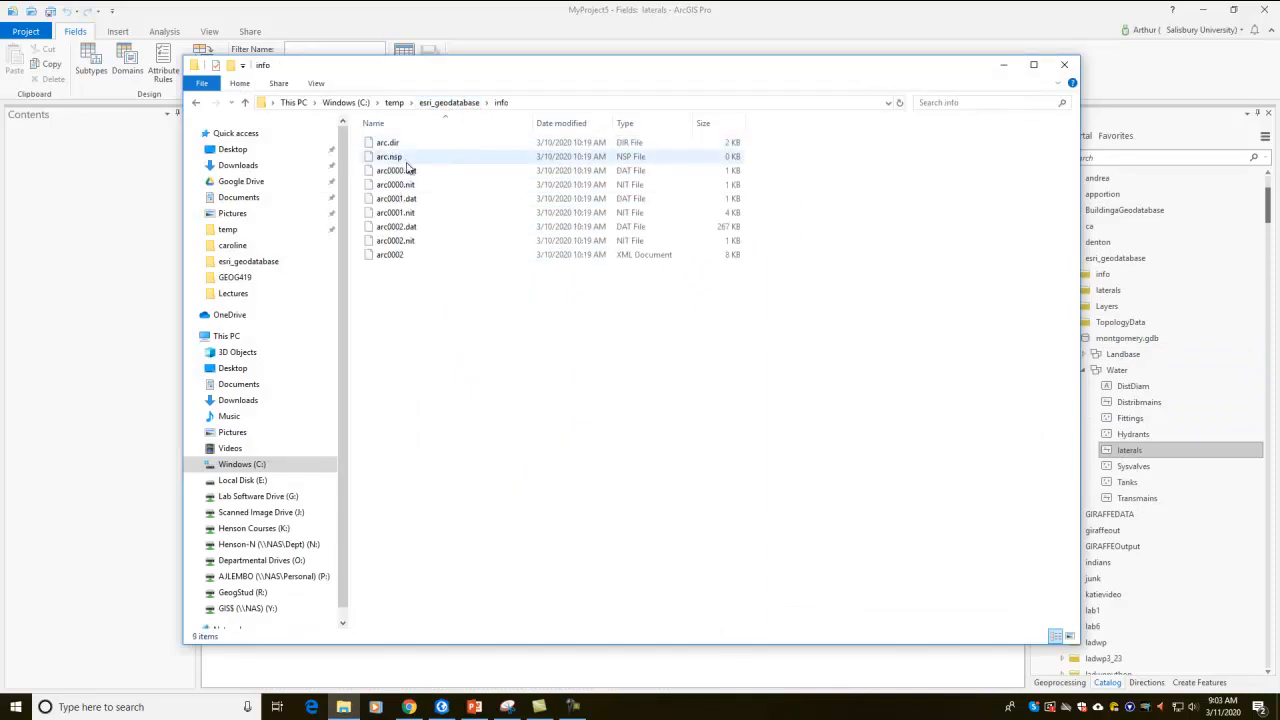
{"action": "left_click", "coordinate": [654, 20]}
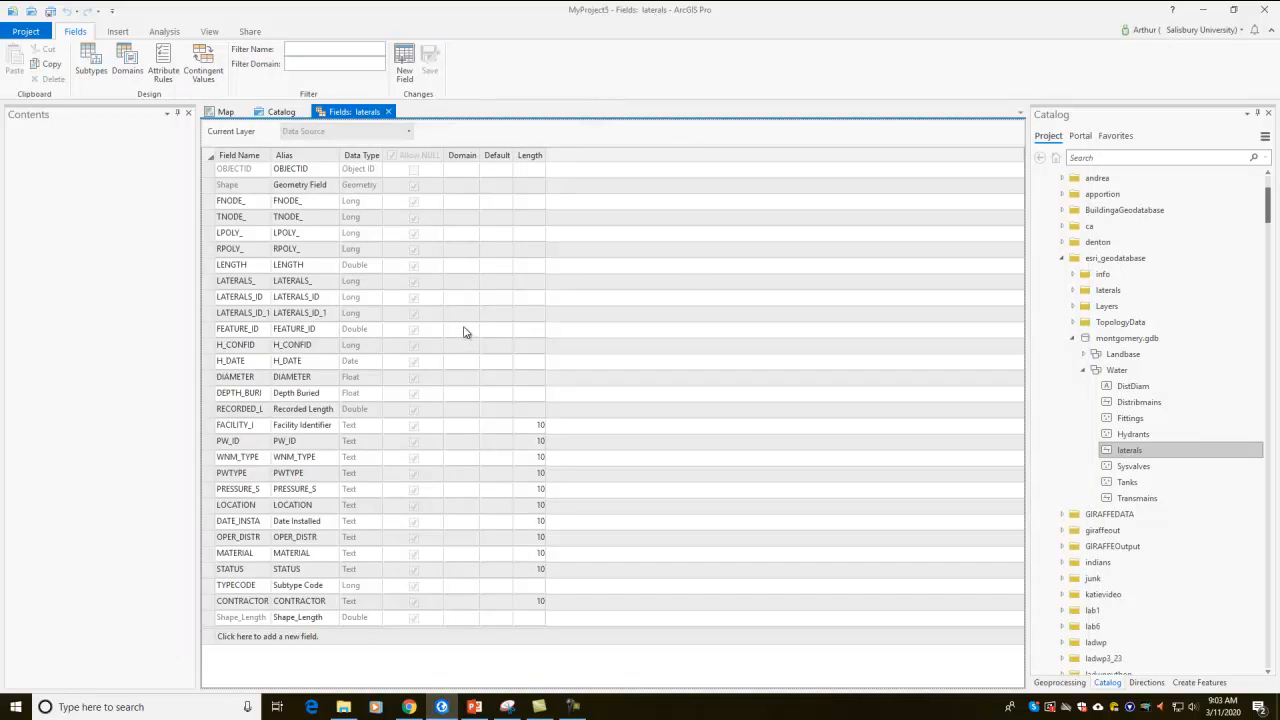
Step: Read the tutorial's steps for the single-table import of the owners.dat INFO table and return to ArcGIS Pro
{"action": "key", "text": "alt+Tab"}
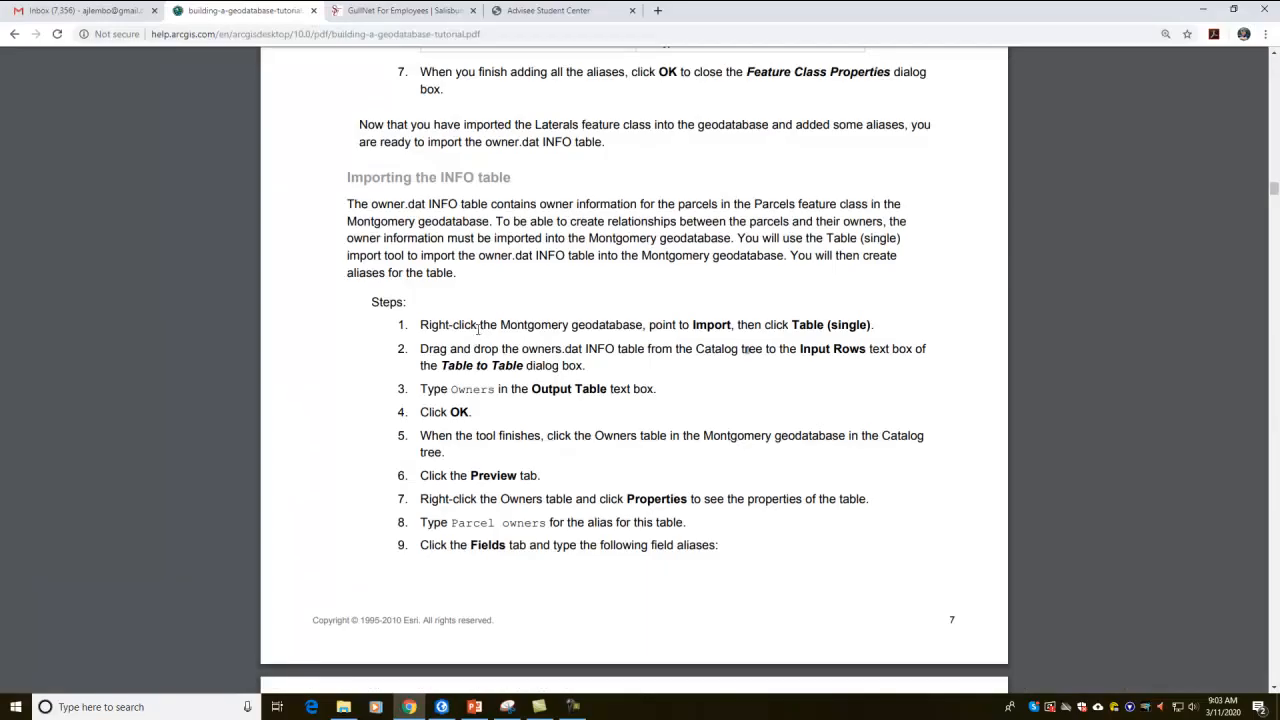
{"action": "left_click_drag", "start_coordinate": [420, 326], "coordinate": [848, 324]}
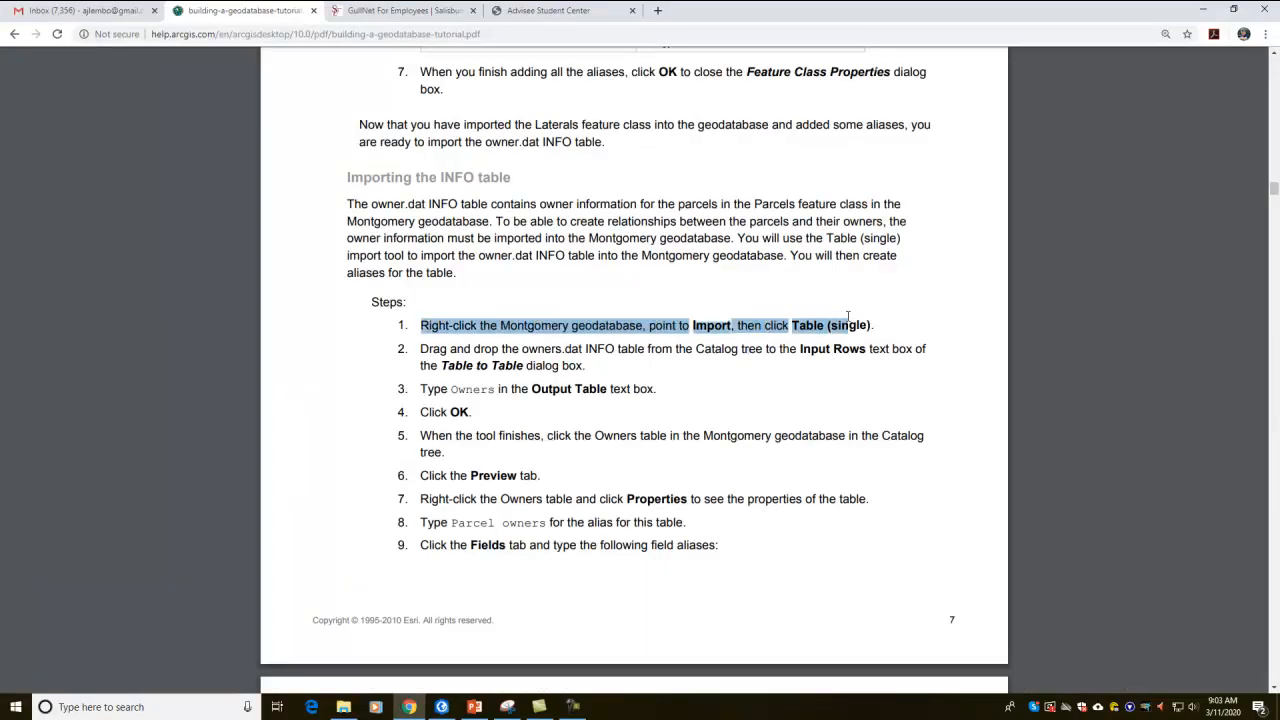
{"action": "left_click", "coordinate": [740, 337]}
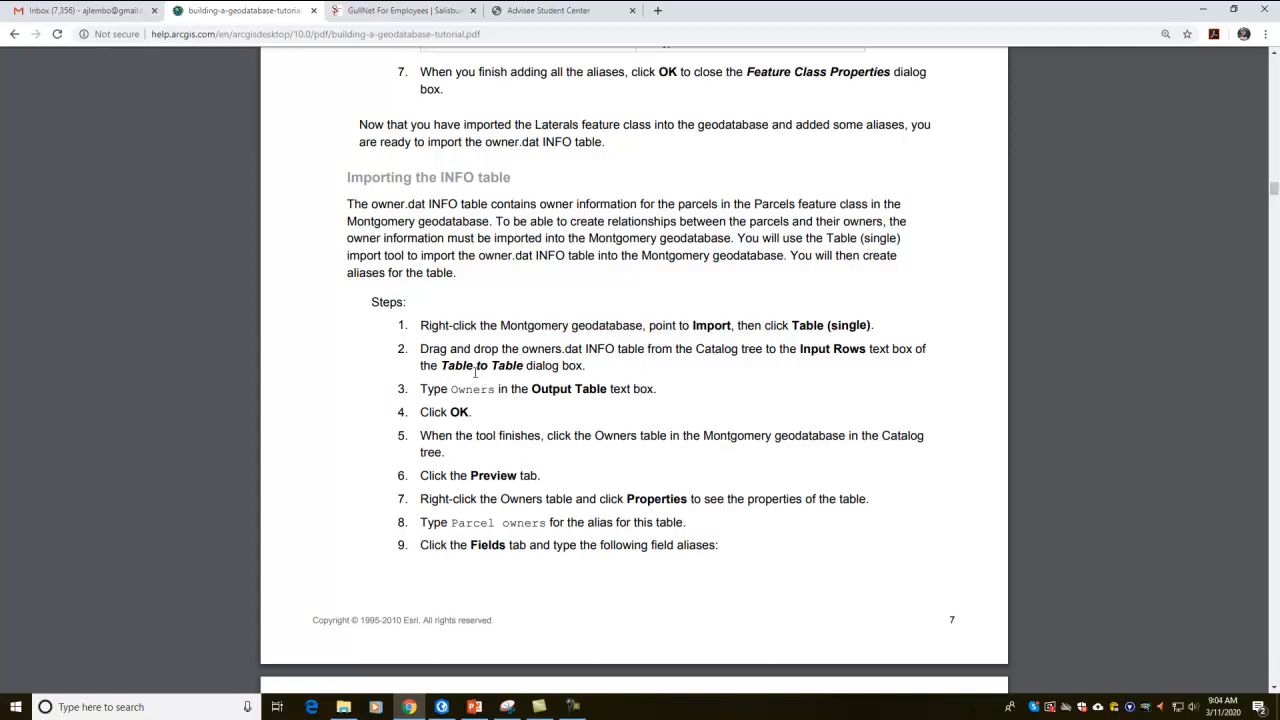
{"action": "left_click_drag", "start_coordinate": [522, 352], "coordinate": [582, 350]}
{"action": "double_click", "coordinate": [600, 349]}
{"action": "key", "text": "alt+Tab"}
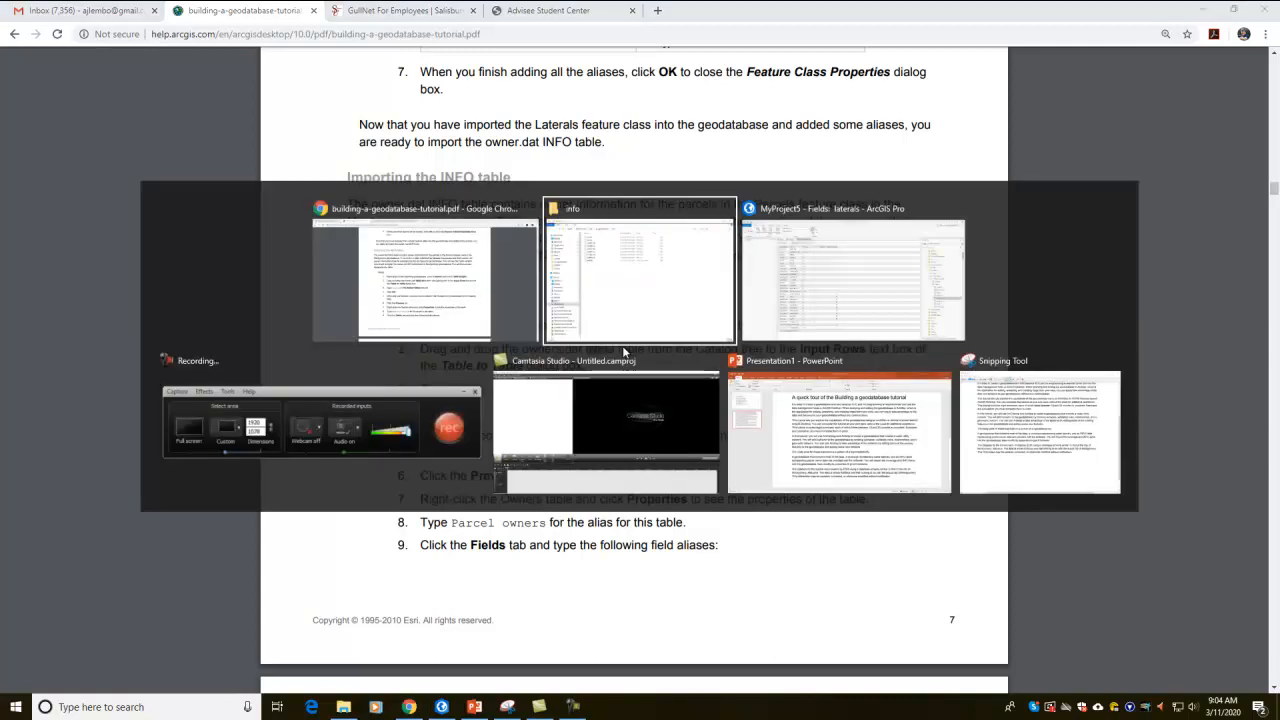
{"action": "key", "text": "alt+Tab"}
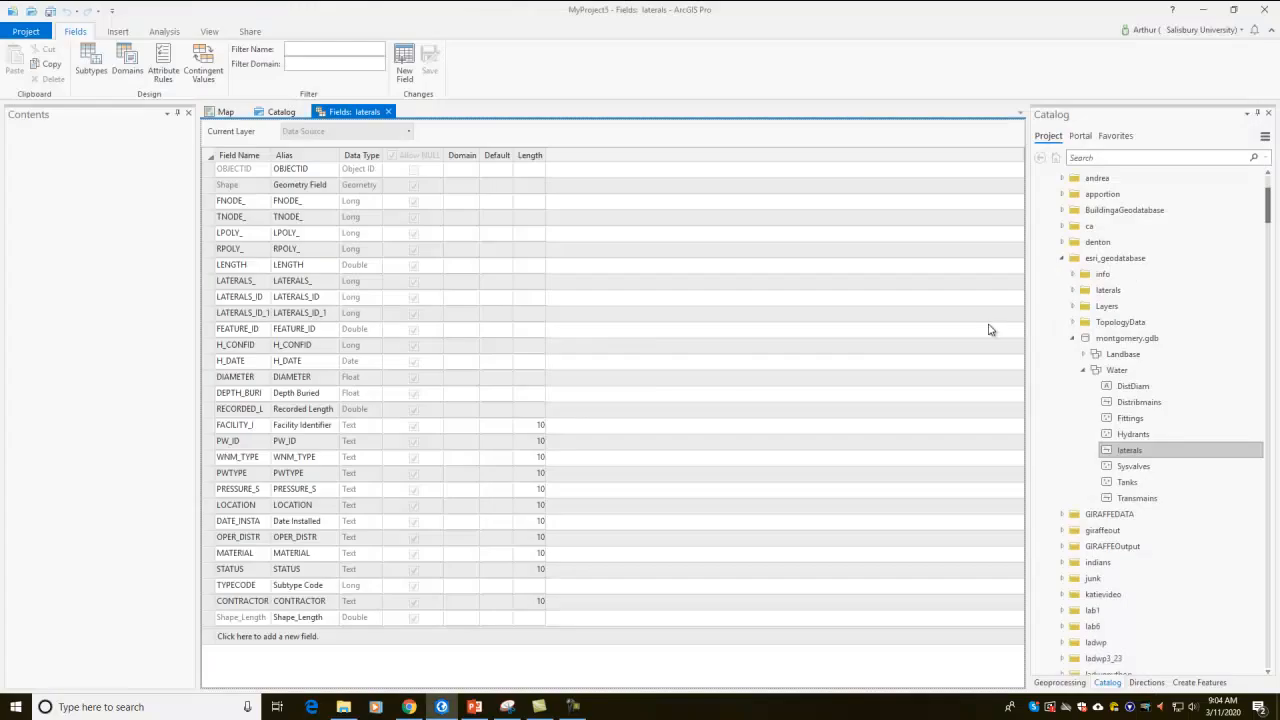
Step: Import C:\temp\esri_geodatabase\owners.dat into montgomery.gdb as a single table named owners, using Table To Table
{"action": "right_click", "coordinate": [1115, 340]}
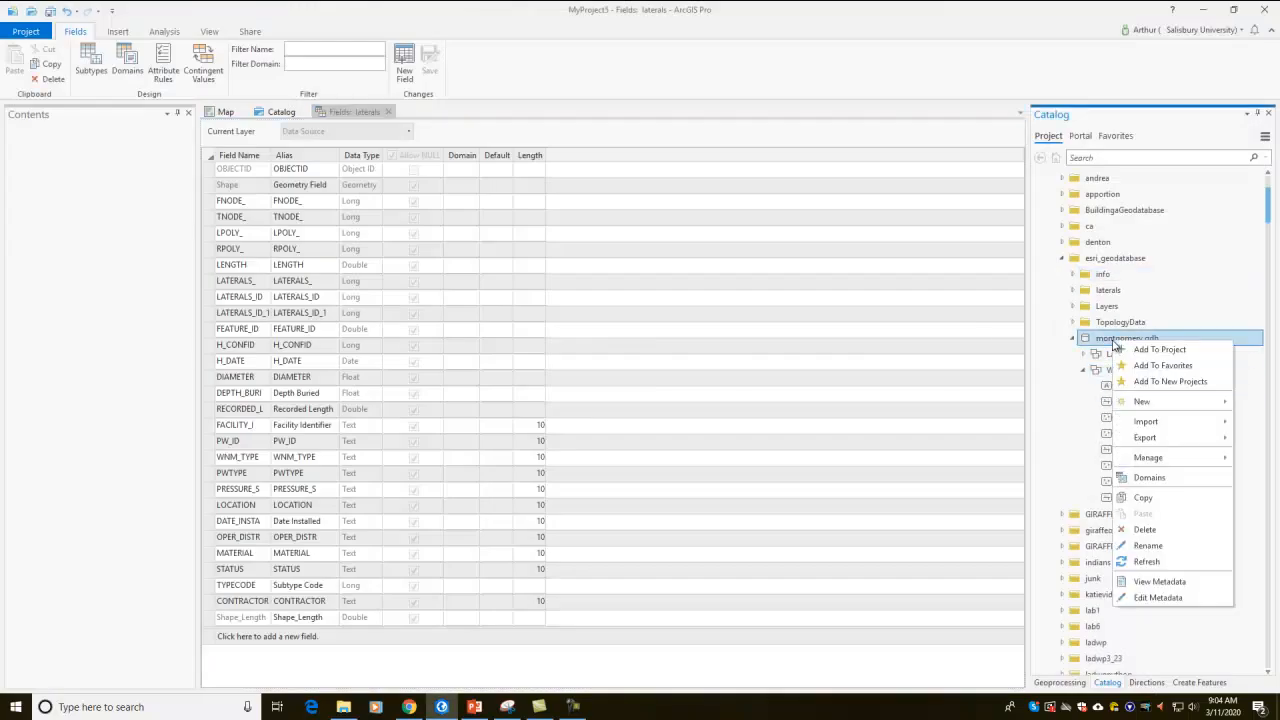
{"action": "mouse_move", "coordinate": [1146, 425]}
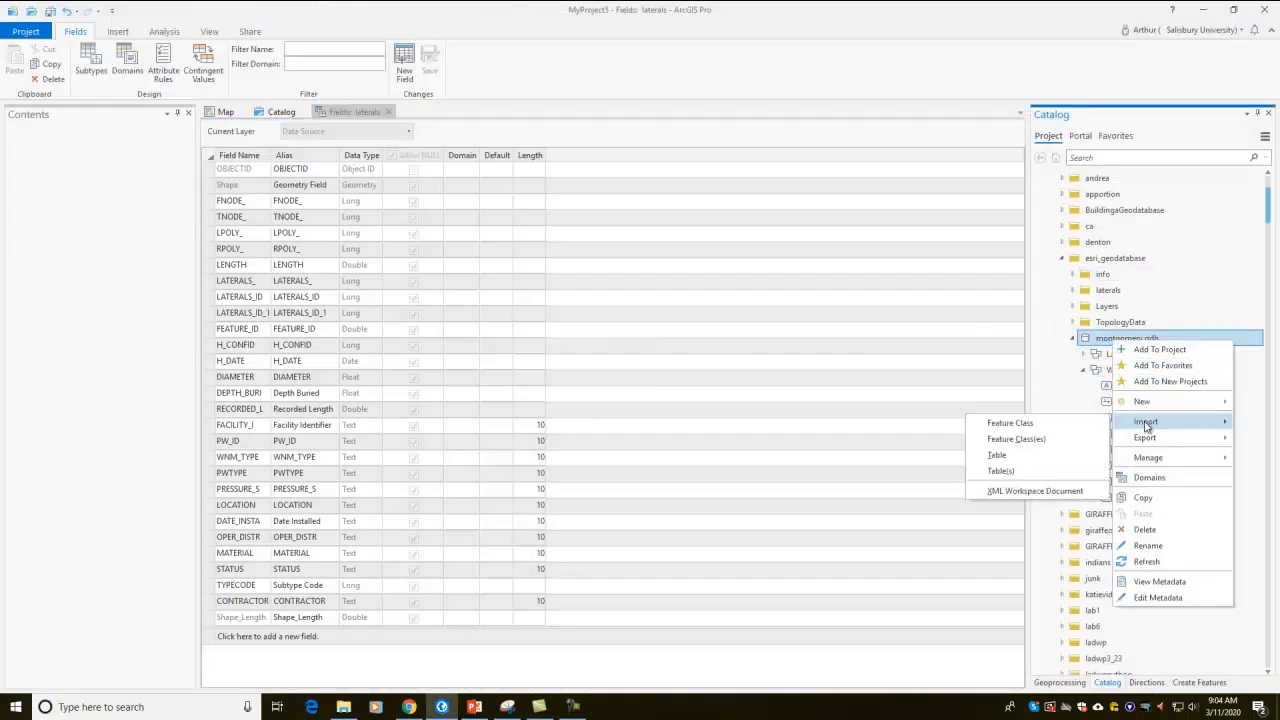
{"action": "left_click", "coordinate": [1003, 455]}
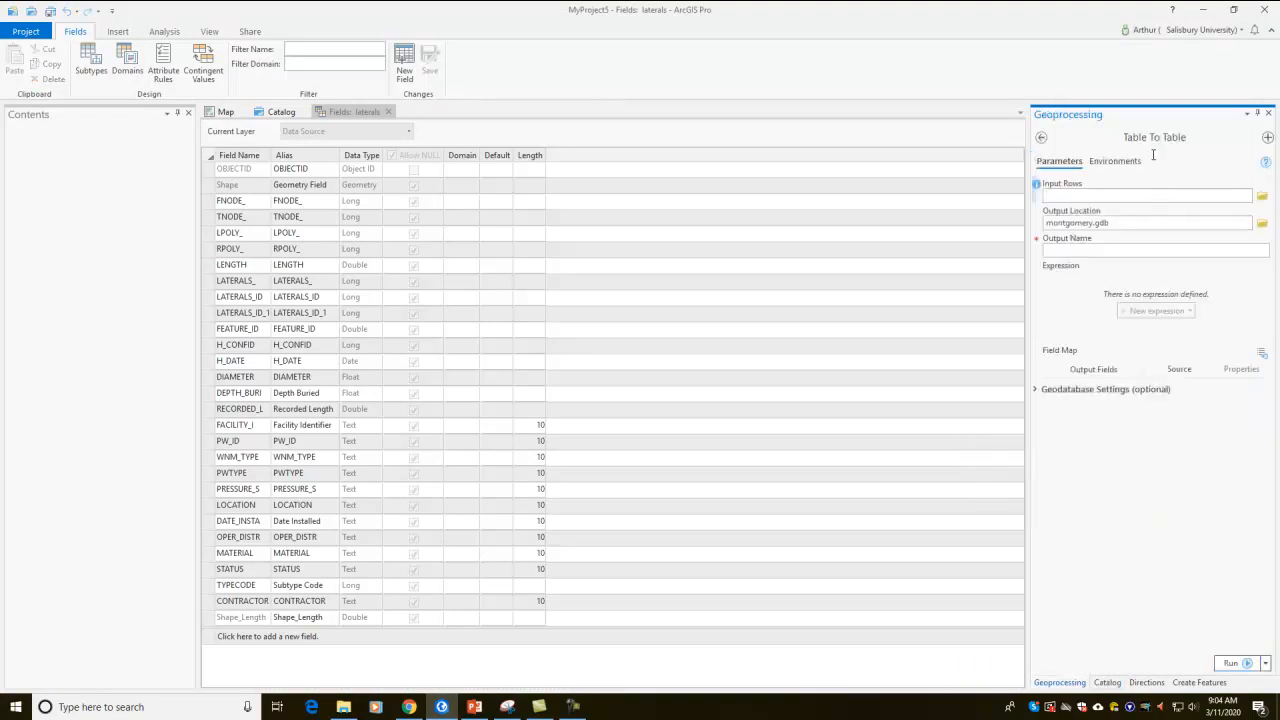
{"action": "left_click", "coordinate": [1144, 195]}
{"action": "type", "text": "C:\\temp\\esri_geodatabase\\owners.dat"}
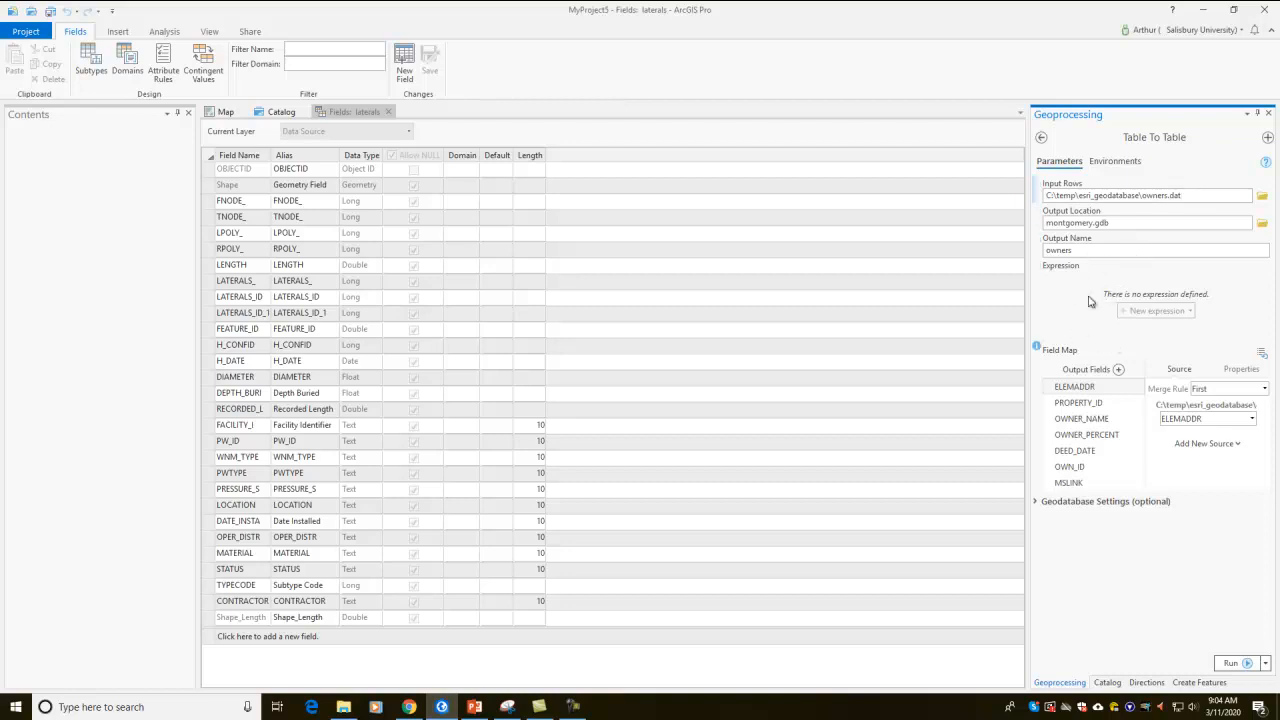
{"action": "left_click", "coordinate": [1231, 664]}
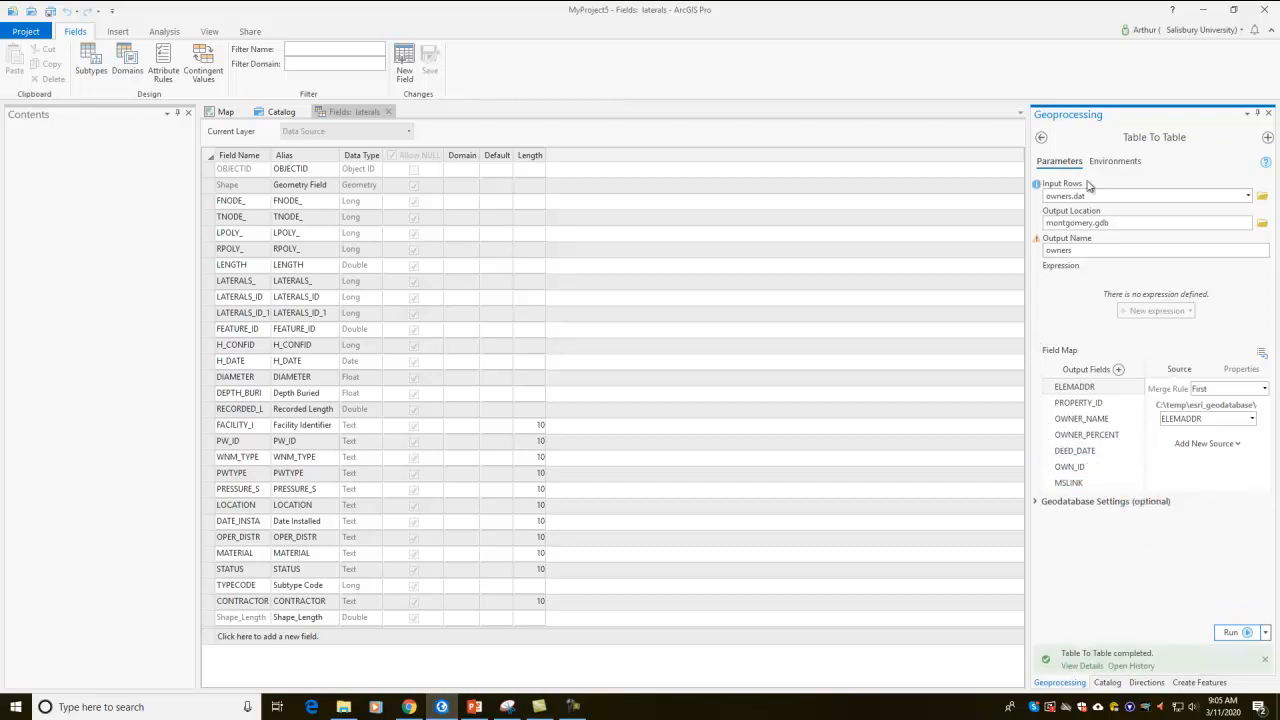
Step: Leave the Table To Table tool, return to the project catalog and refresh montgomery.gdb
{"action": "left_click", "coordinate": [1041, 137]}
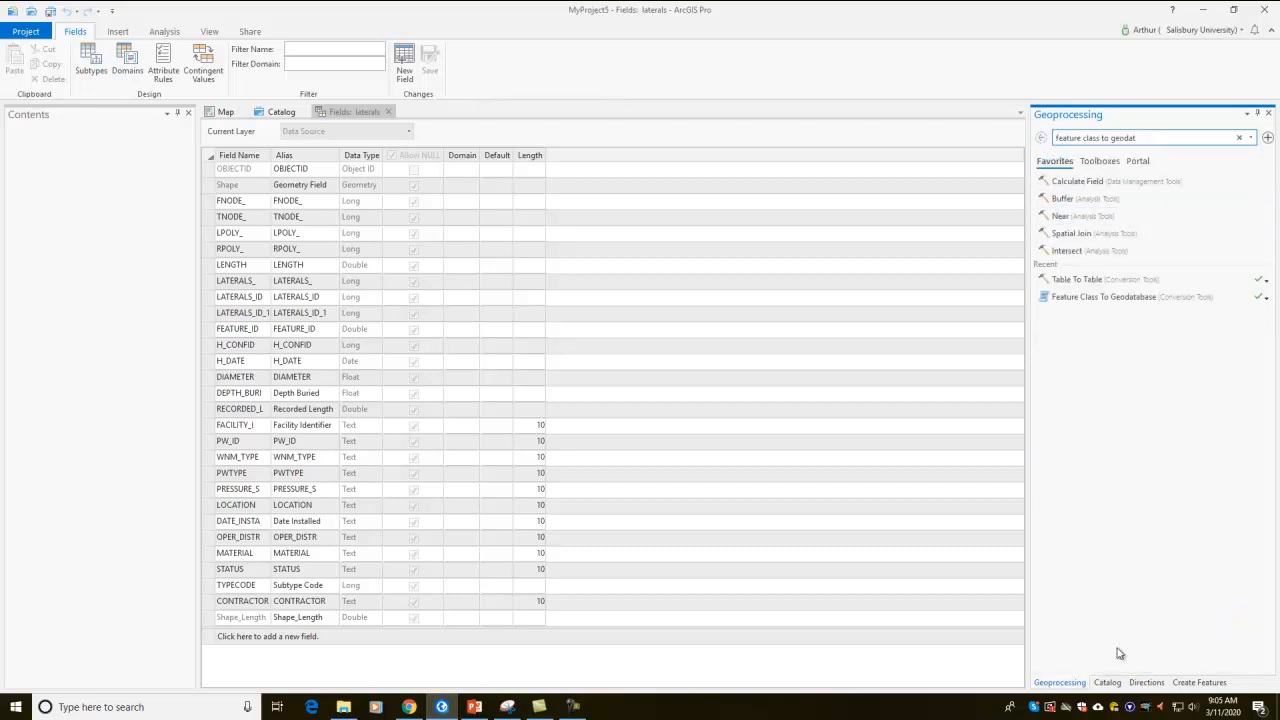
{"action": "left_click", "coordinate": [1107, 682]}
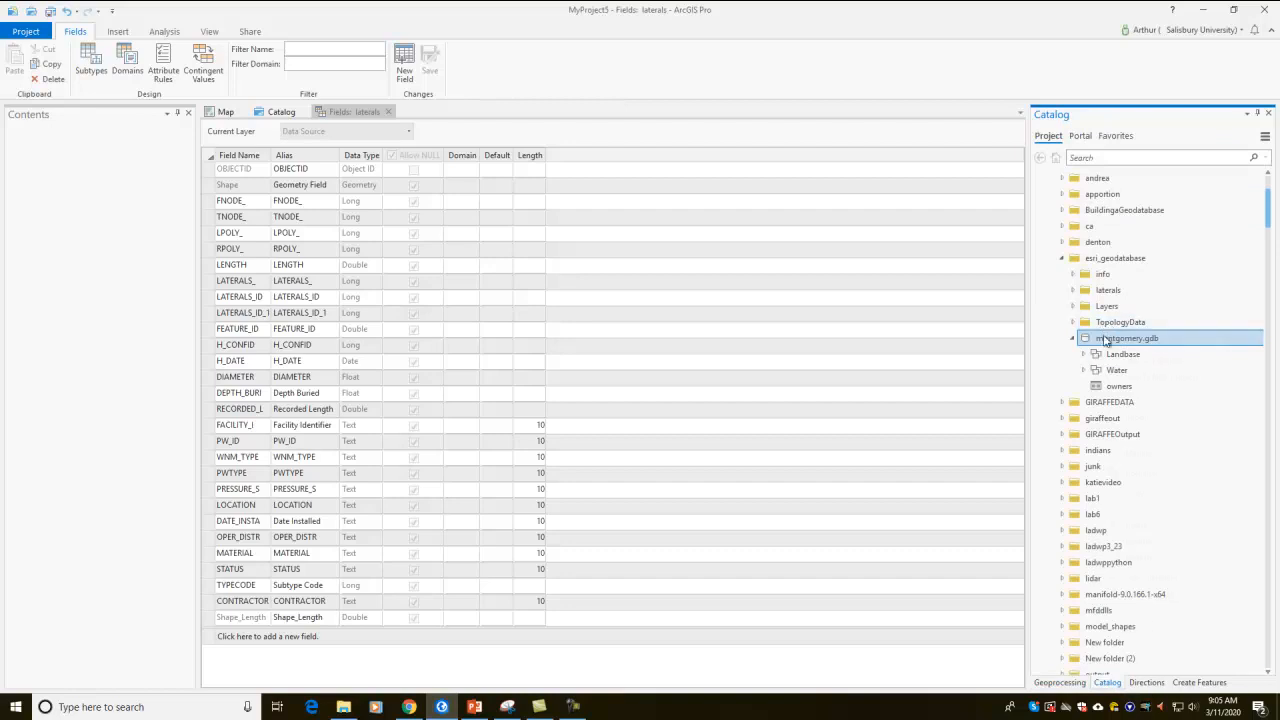
{"action": "right_click", "coordinate": [1107, 341]}
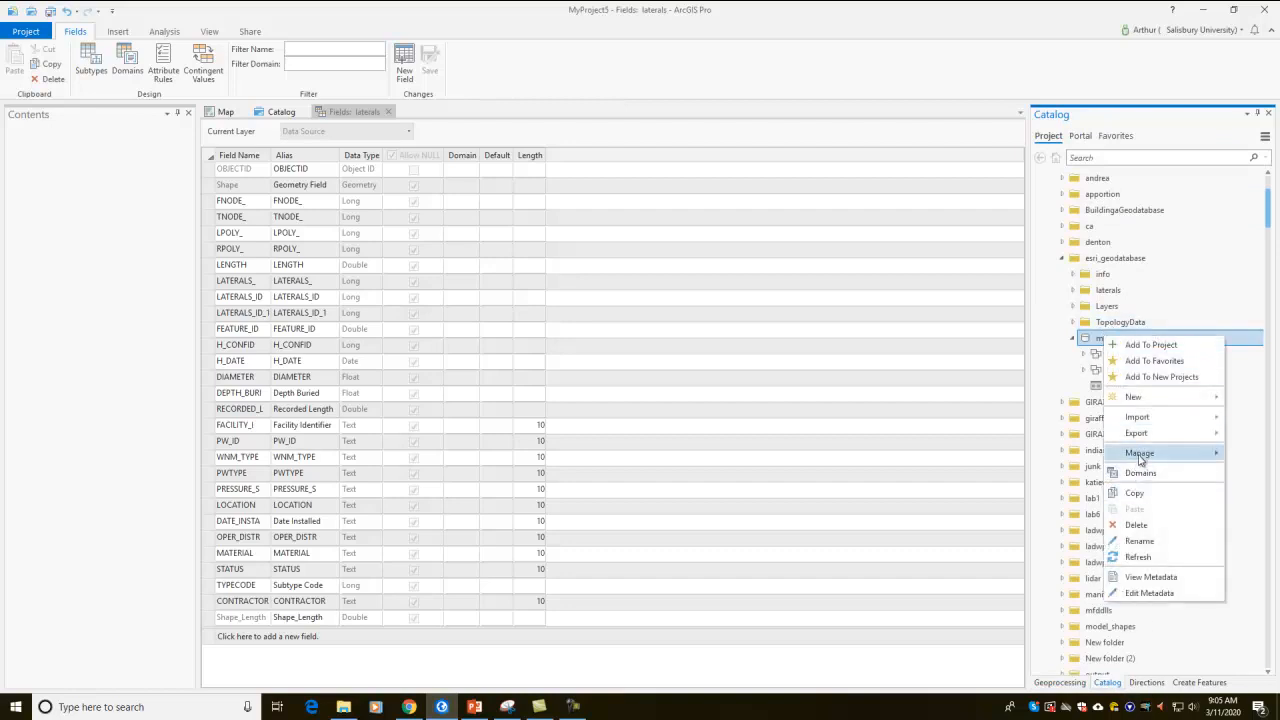
{"action": "left_click", "coordinate": [1126, 558]}
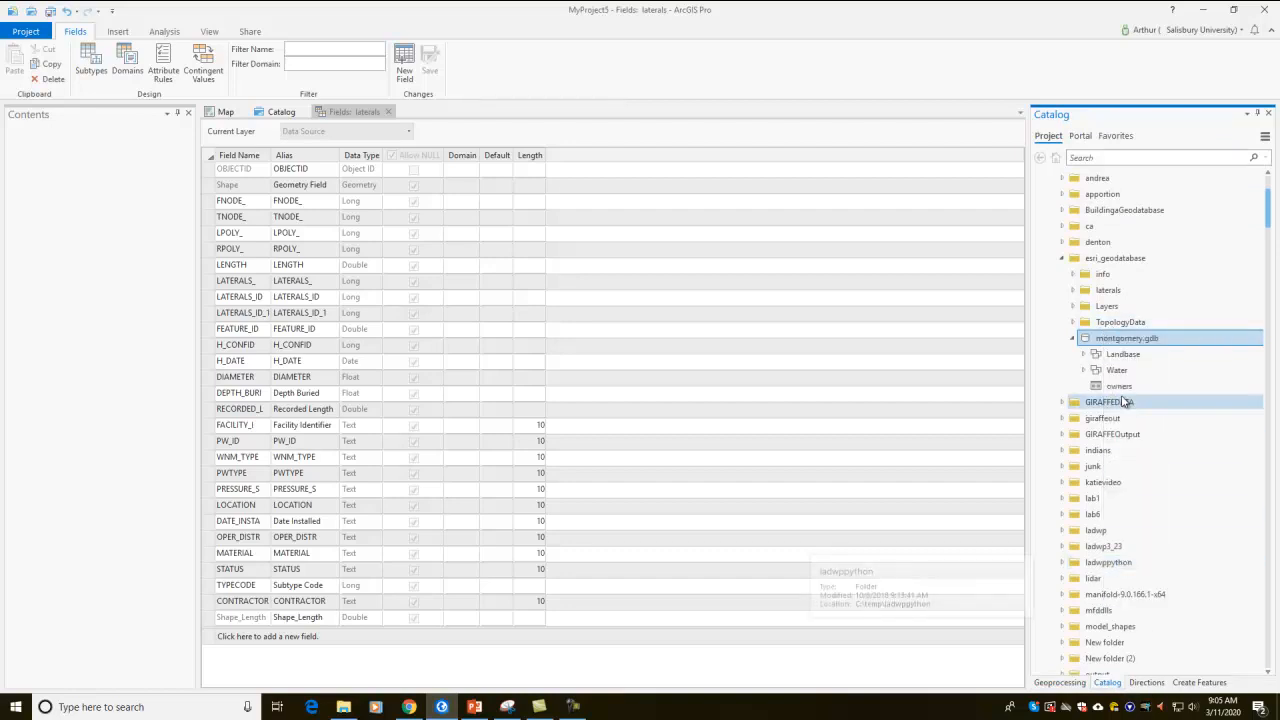
Step: Preview the imported owners table in the catalog view and look through its records and all its columns
{"action": "left_click", "coordinate": [1119, 387]}
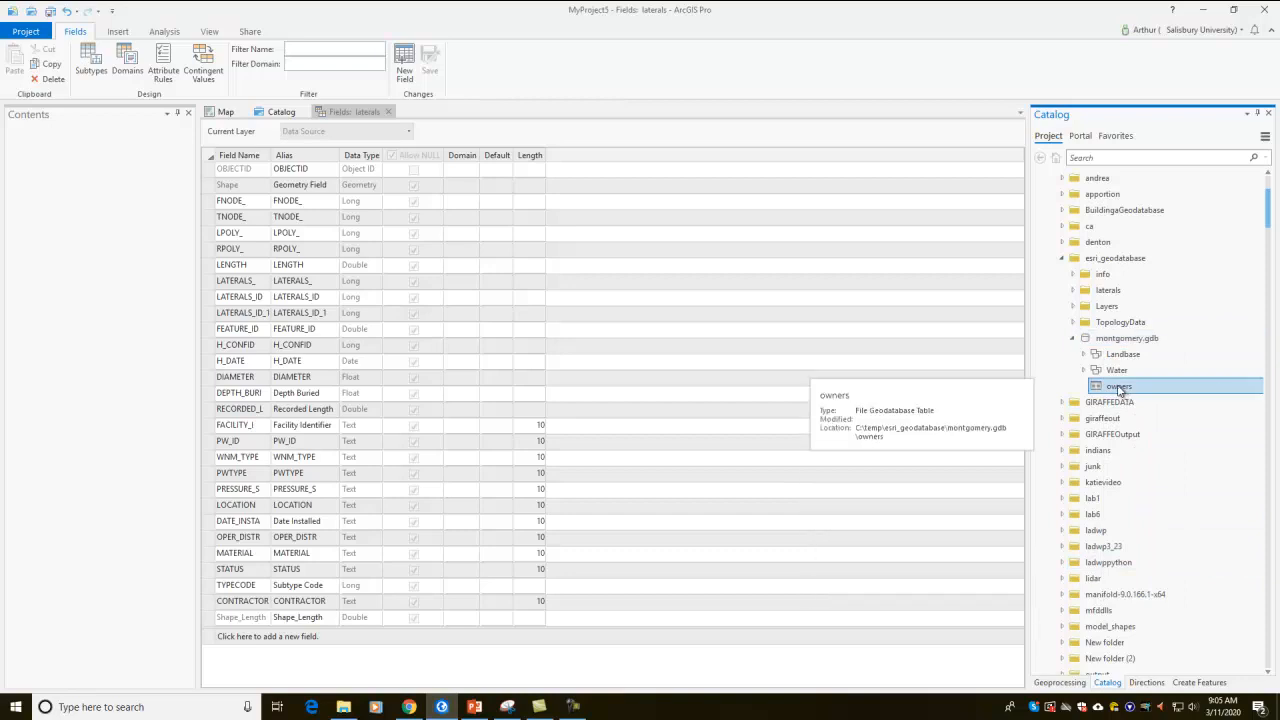
{"action": "right_click", "coordinate": [1119, 389]}
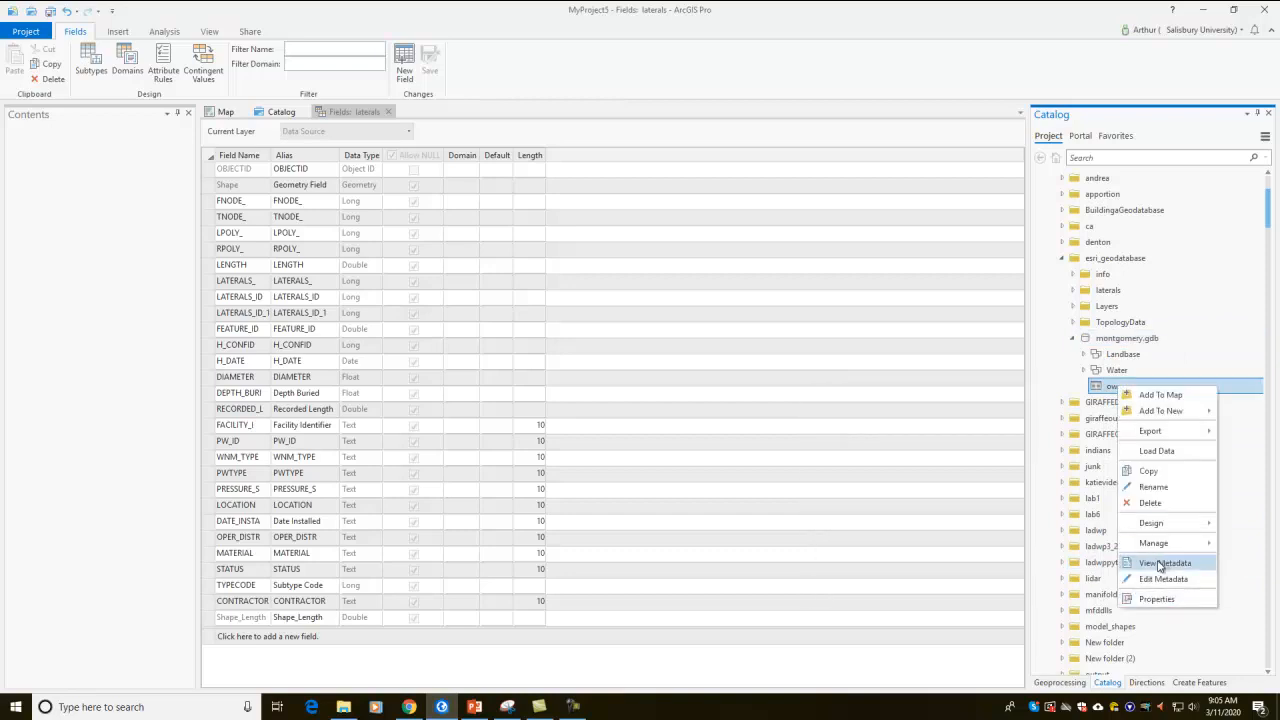
{"action": "left_click", "coordinate": [1162, 564]}
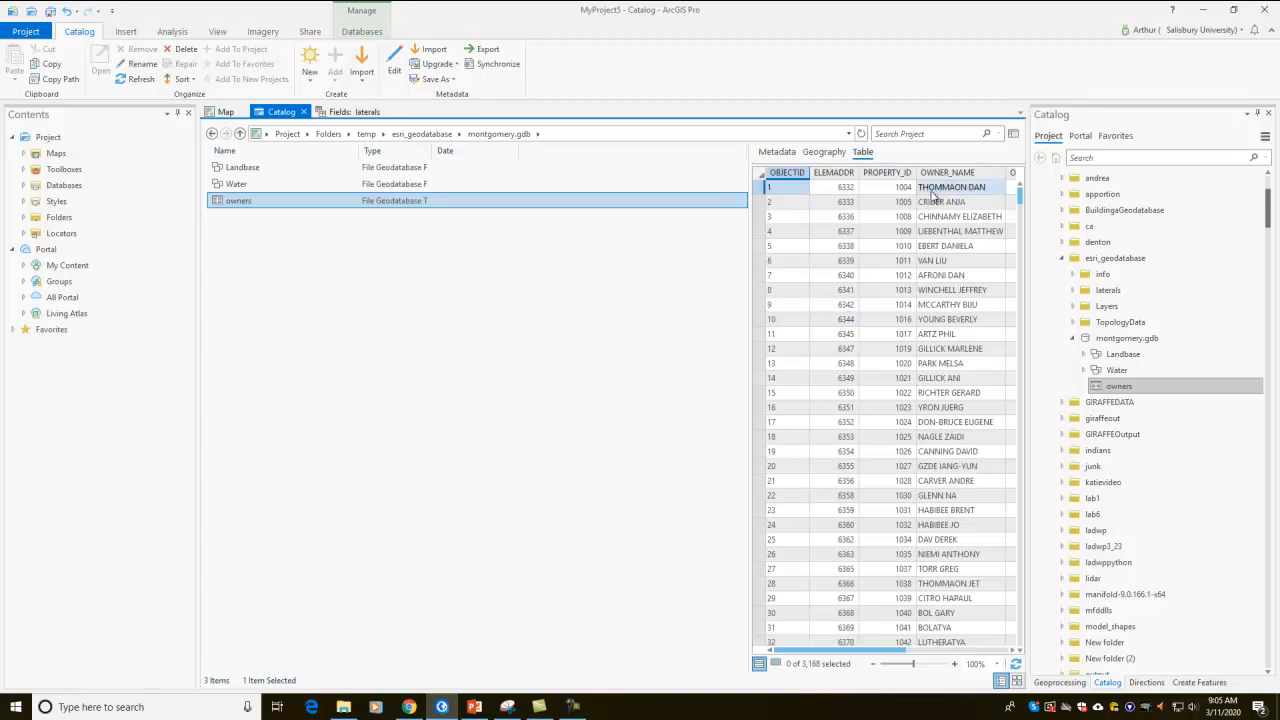
{"action": "left_click_drag", "start_coordinate": [880, 650], "coordinate": [972, 652]}
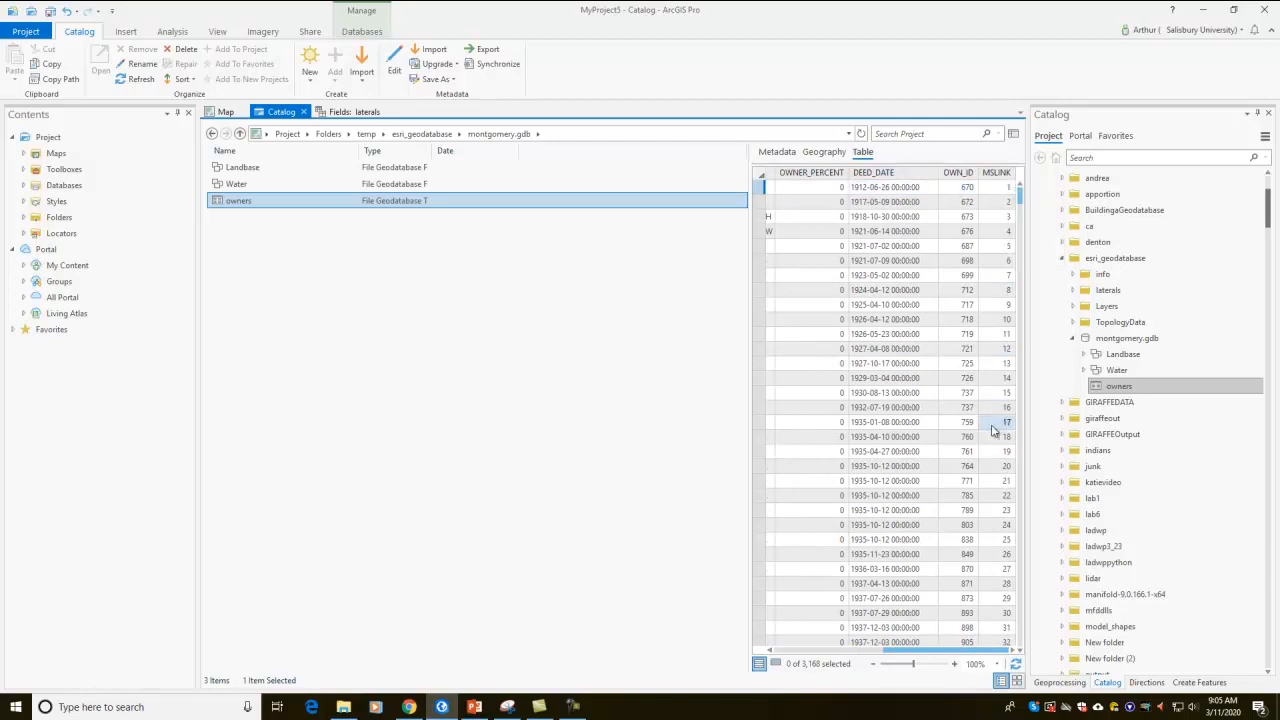
Step: Open the Fields design view of the owners table in montgomery.gdb
{"action": "left_click", "coordinate": [1118, 386]}
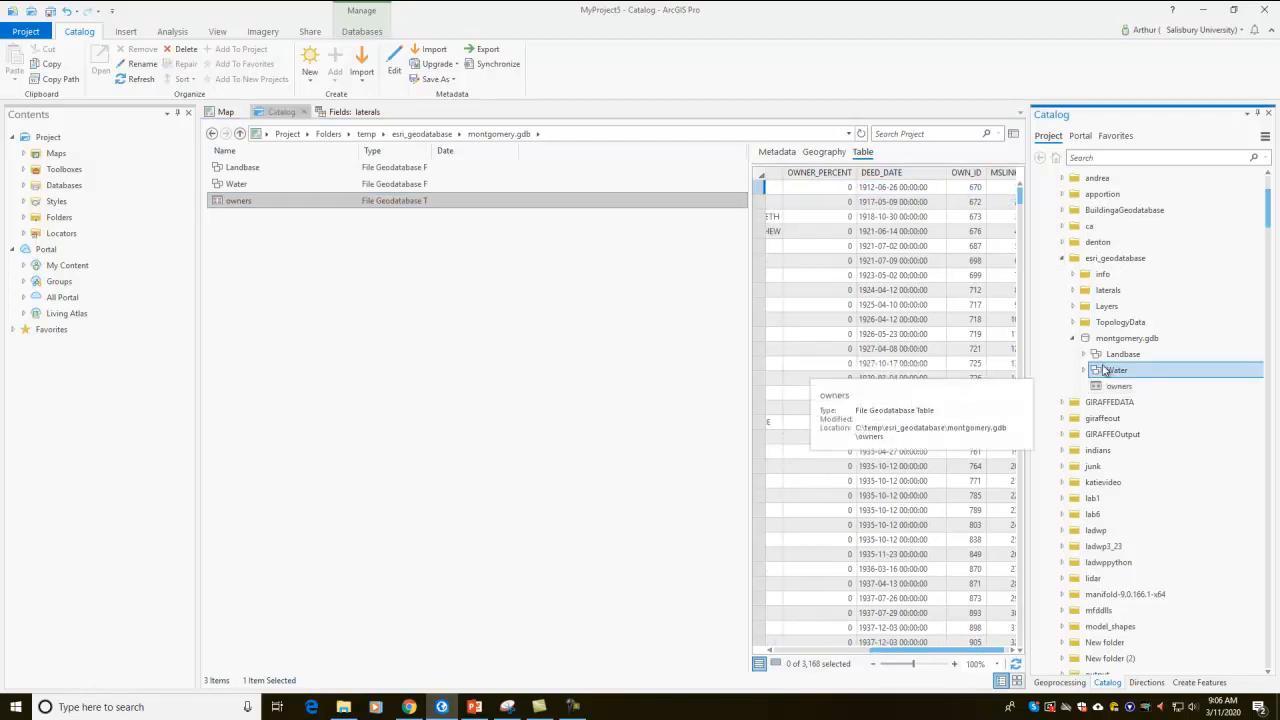
{"action": "right_click", "coordinate": [1118, 387]}
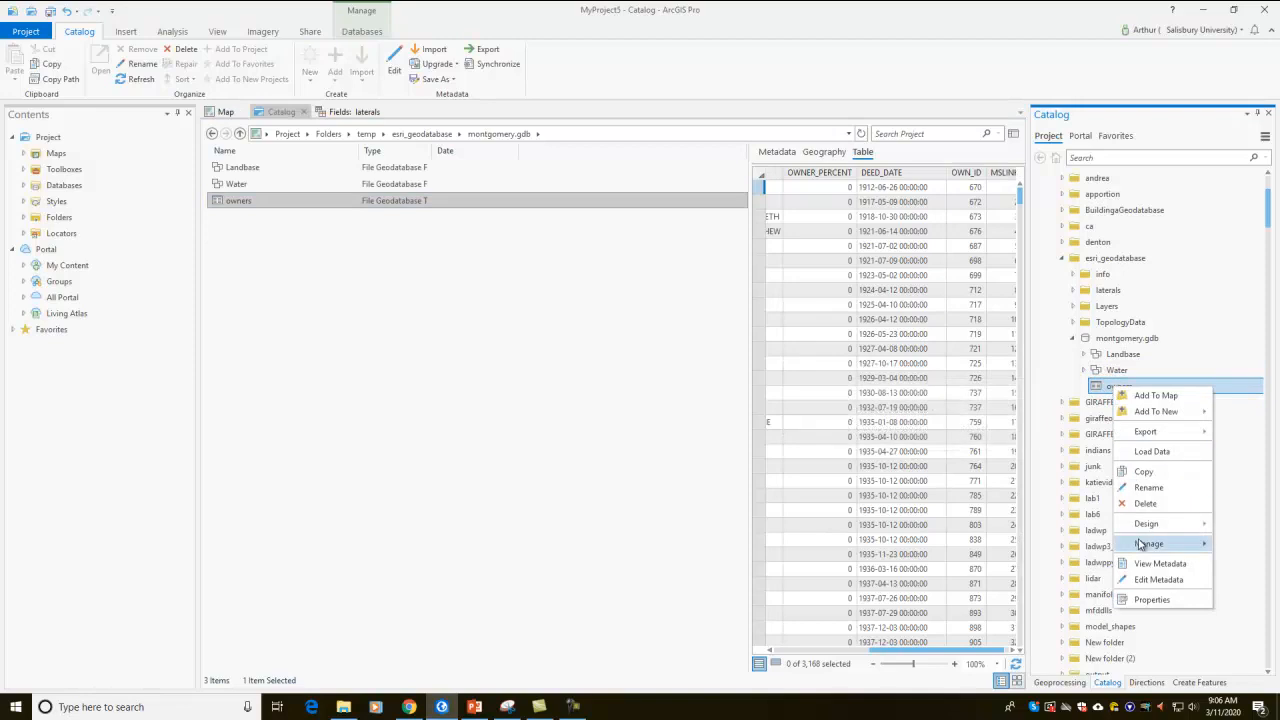
{"action": "mouse_move", "coordinate": [1143, 523]}
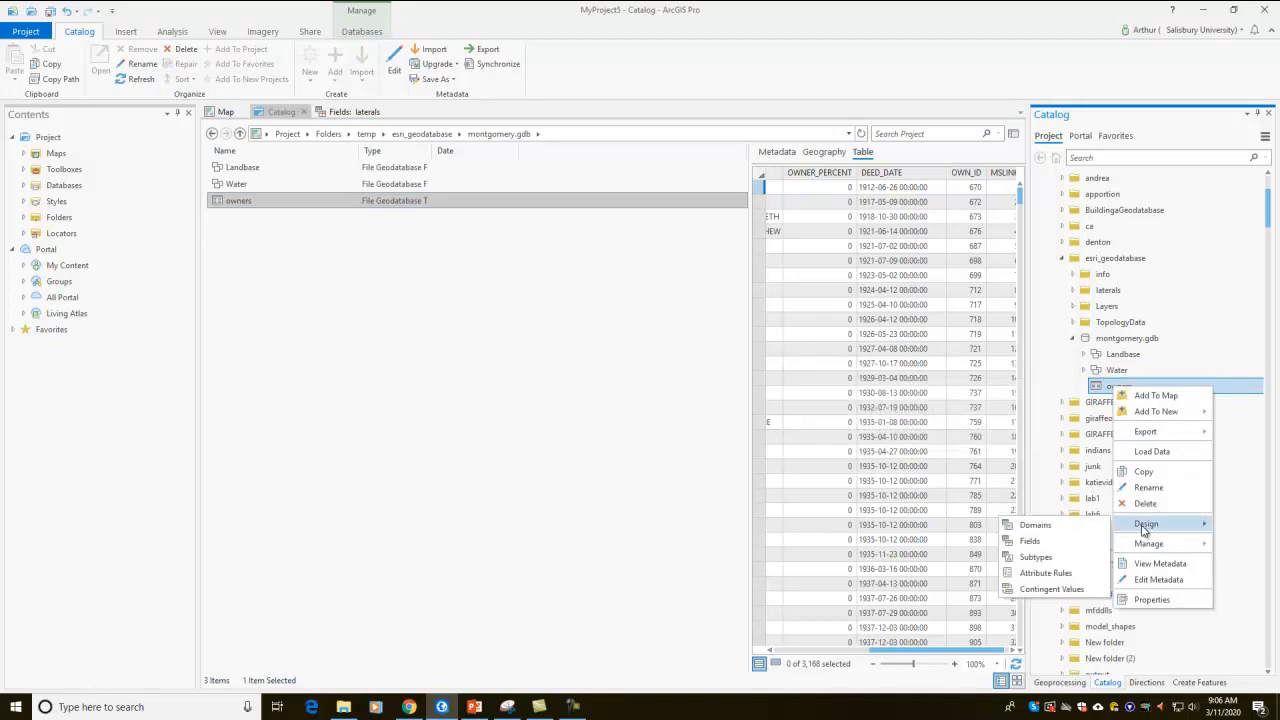
{"action": "left_click", "coordinate": [1035, 541]}
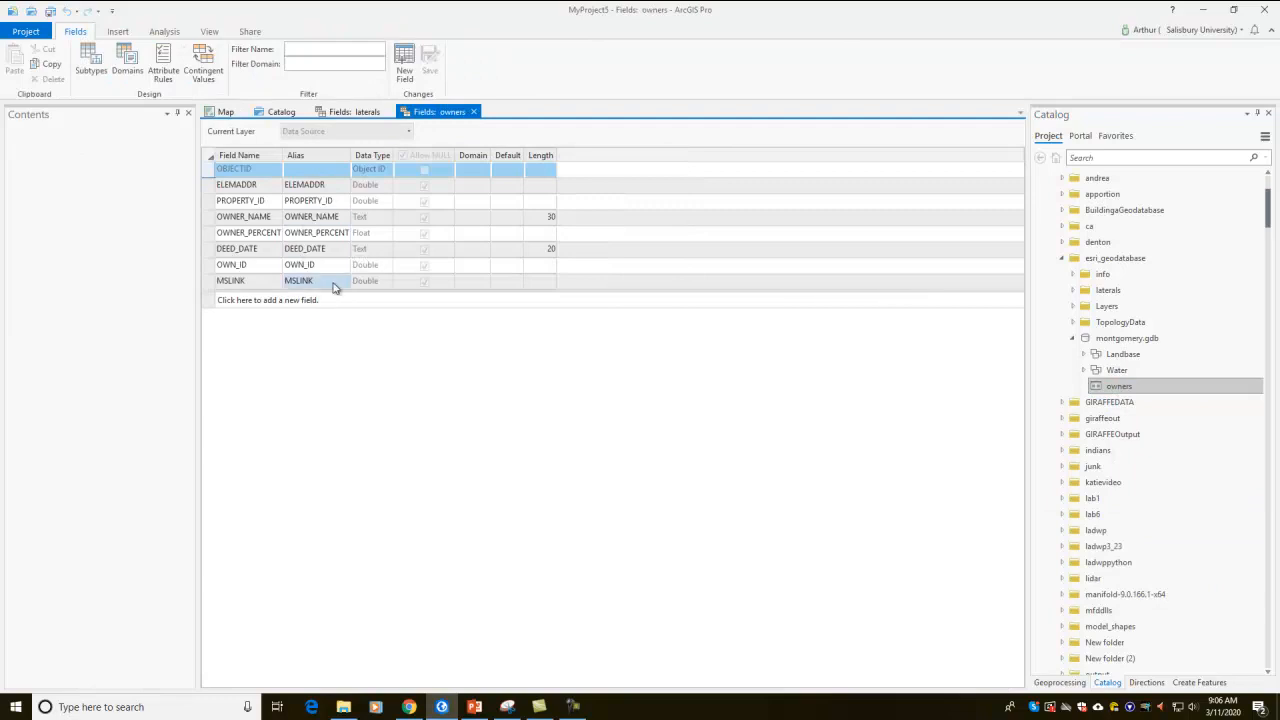
Step: Consult the tutorial's alias table in the browser, and set the alias of the owners table's OBJECTID field to Object Identifier
{"action": "key", "text": "alt+Tab"}
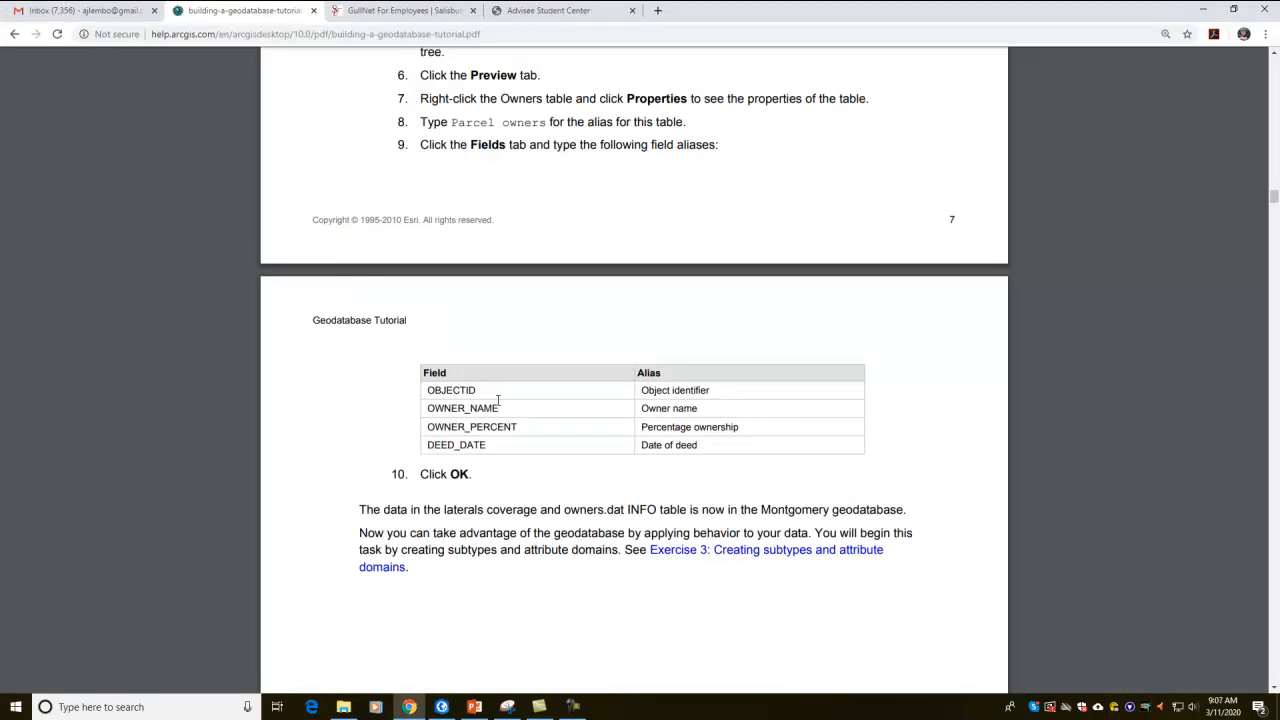
{"action": "key", "text": "alt+Tab"}
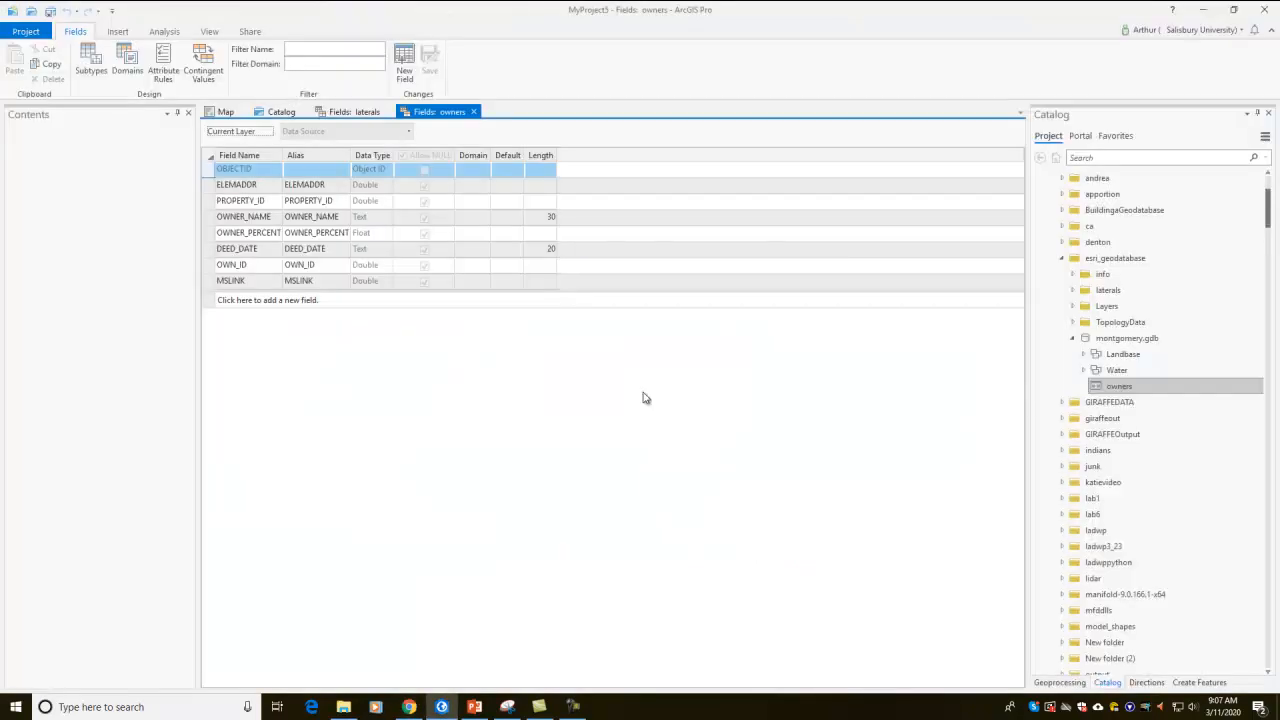
{"action": "left_click", "coordinate": [307, 173]}
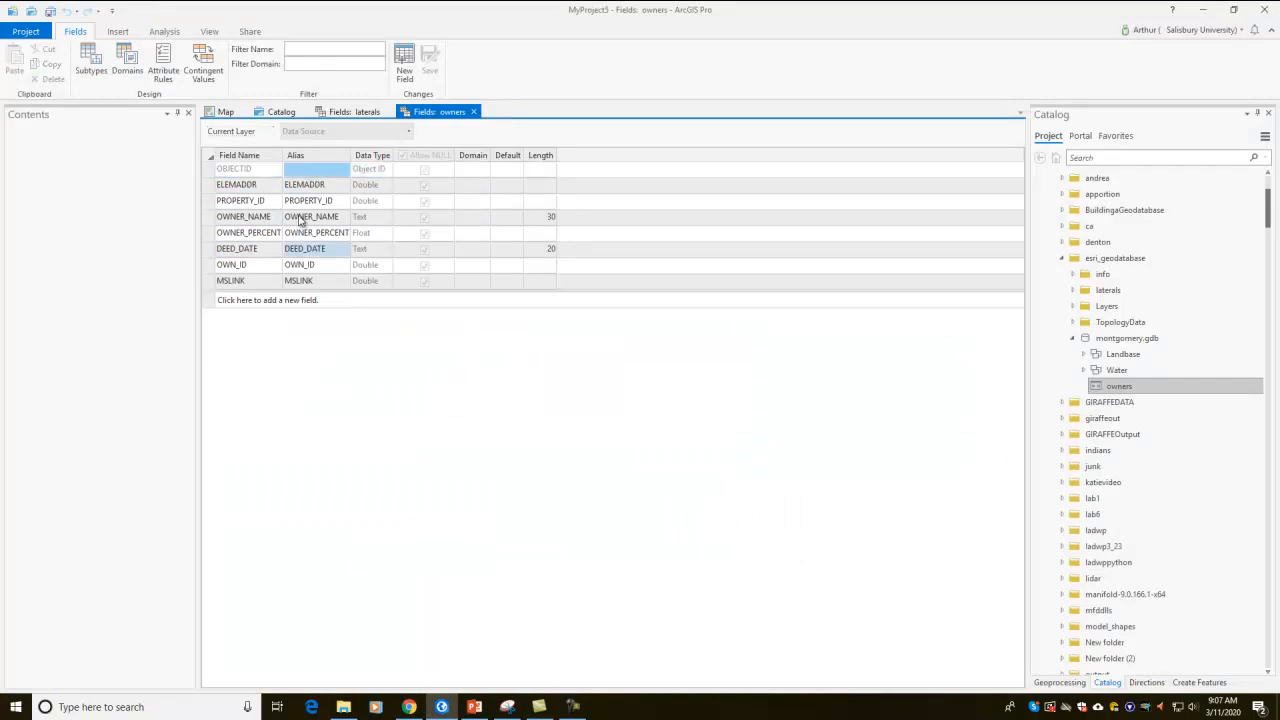
{"action": "left_click", "coordinate": [298, 172]}
{"action": "type", "text": "Object Identifier"}
{"action": "key", "text": "Return"}
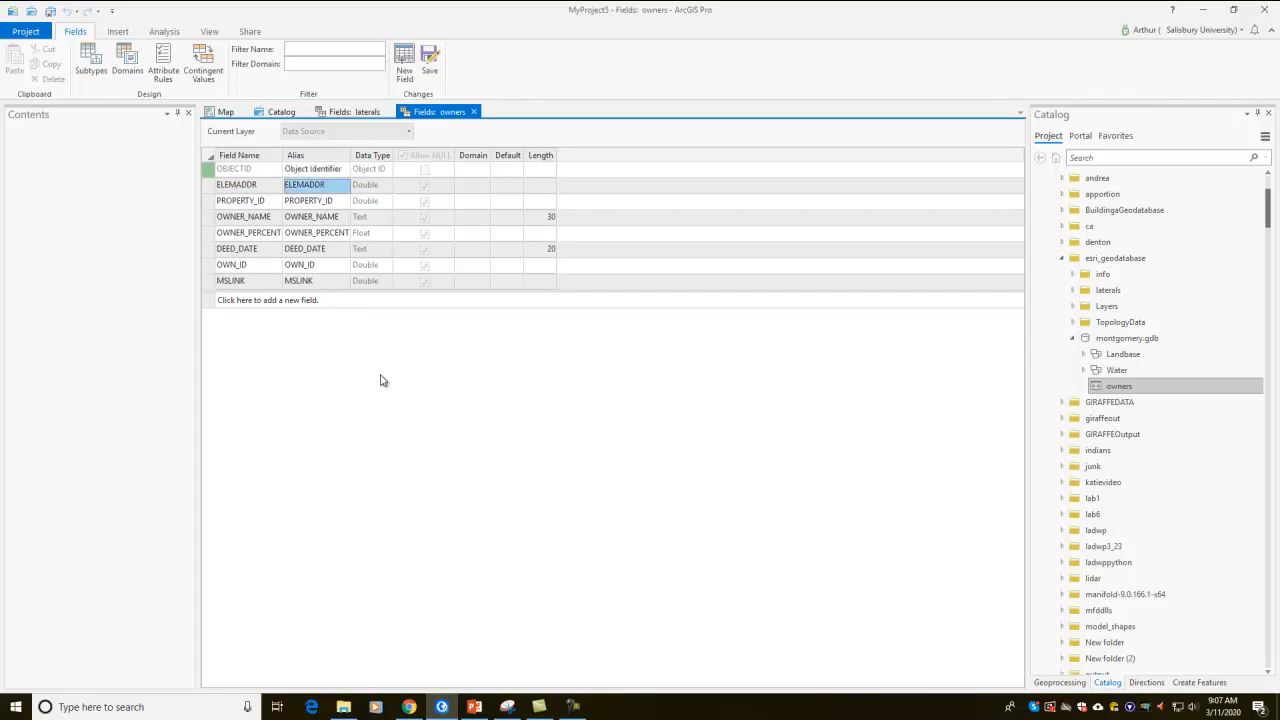
Step: Set the alias of the OWNER_NAME field to Owner Name, checking the tutorial's alias table in the browser before and after
{"action": "key", "text": "alt+Tab"}
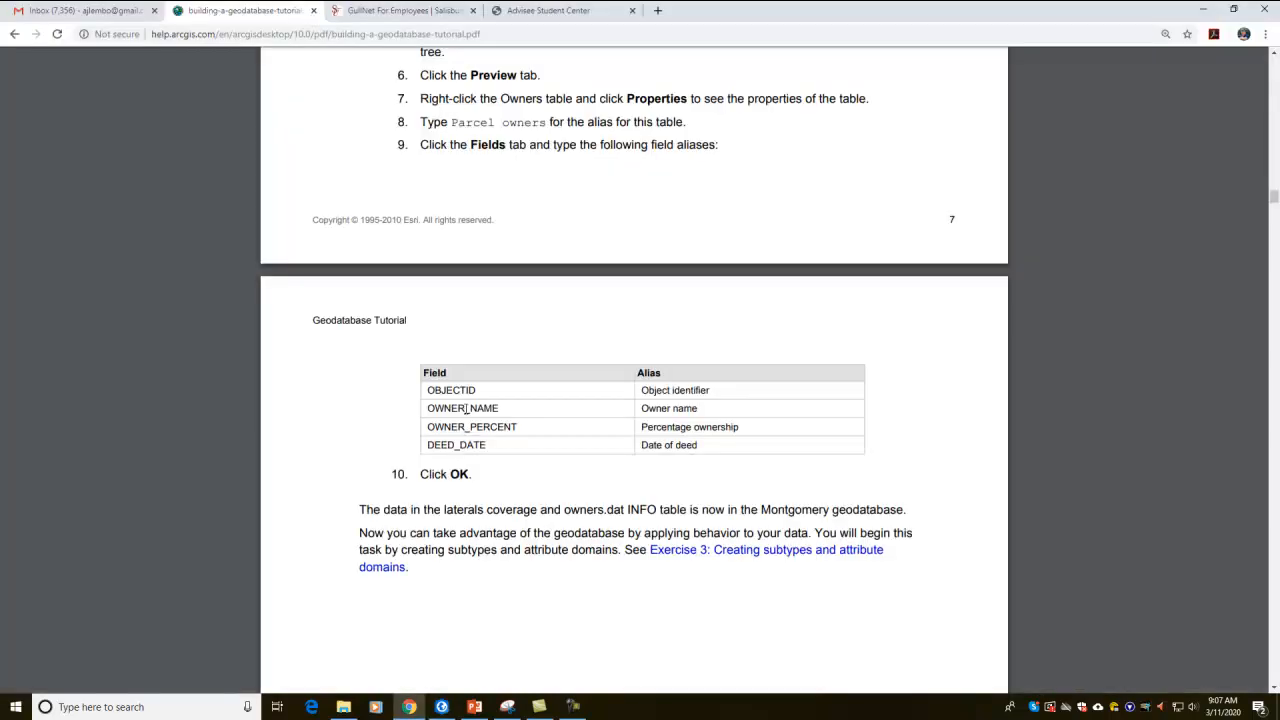
{"action": "key", "text": "alt+Tab"}
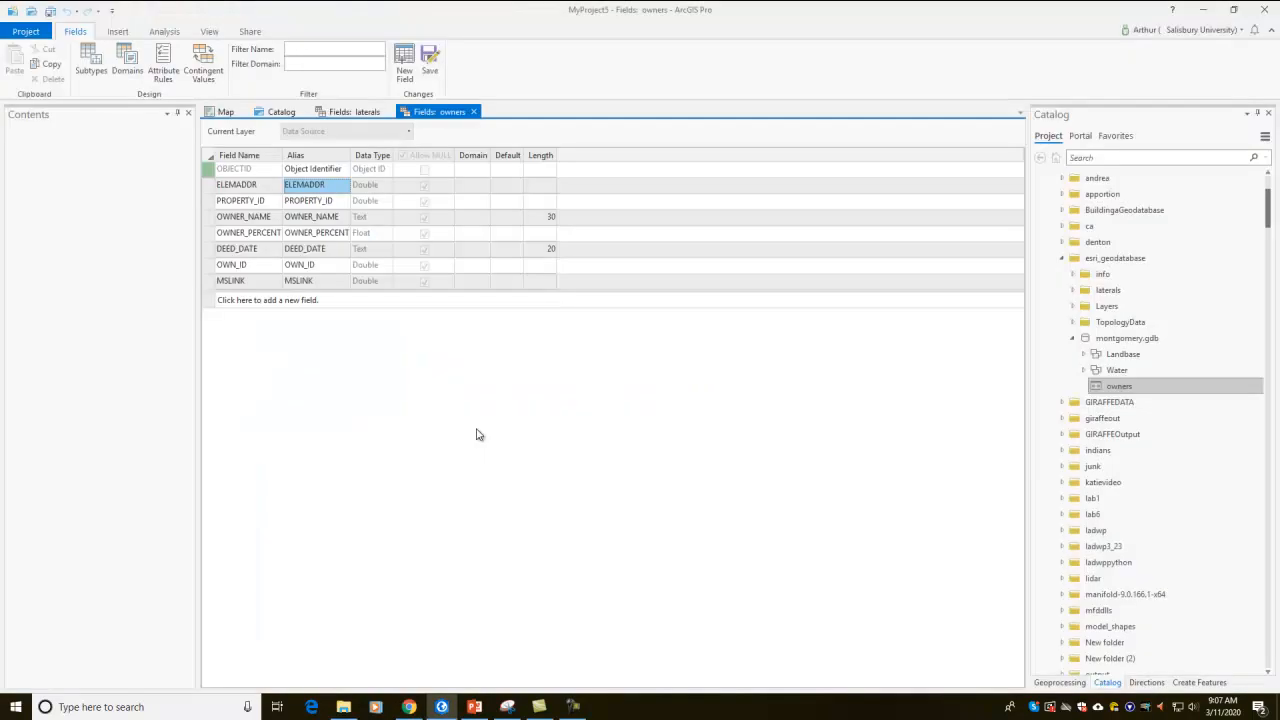
{"action": "left_click", "coordinate": [323, 218]}
{"action": "left_click", "coordinate": [323, 220]}
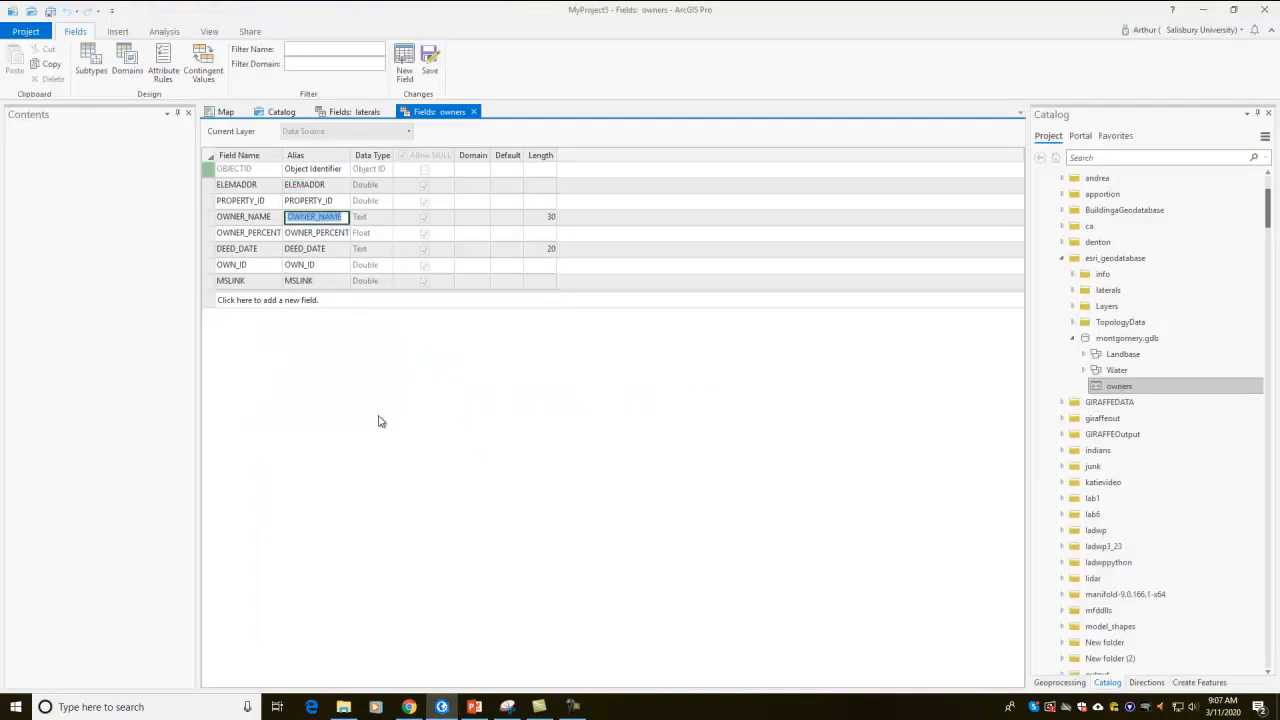
{"action": "type", "text": "Owner Name"}
{"action": "key", "text": "Return"}
{"action": "key", "text": "alt+Tab"}
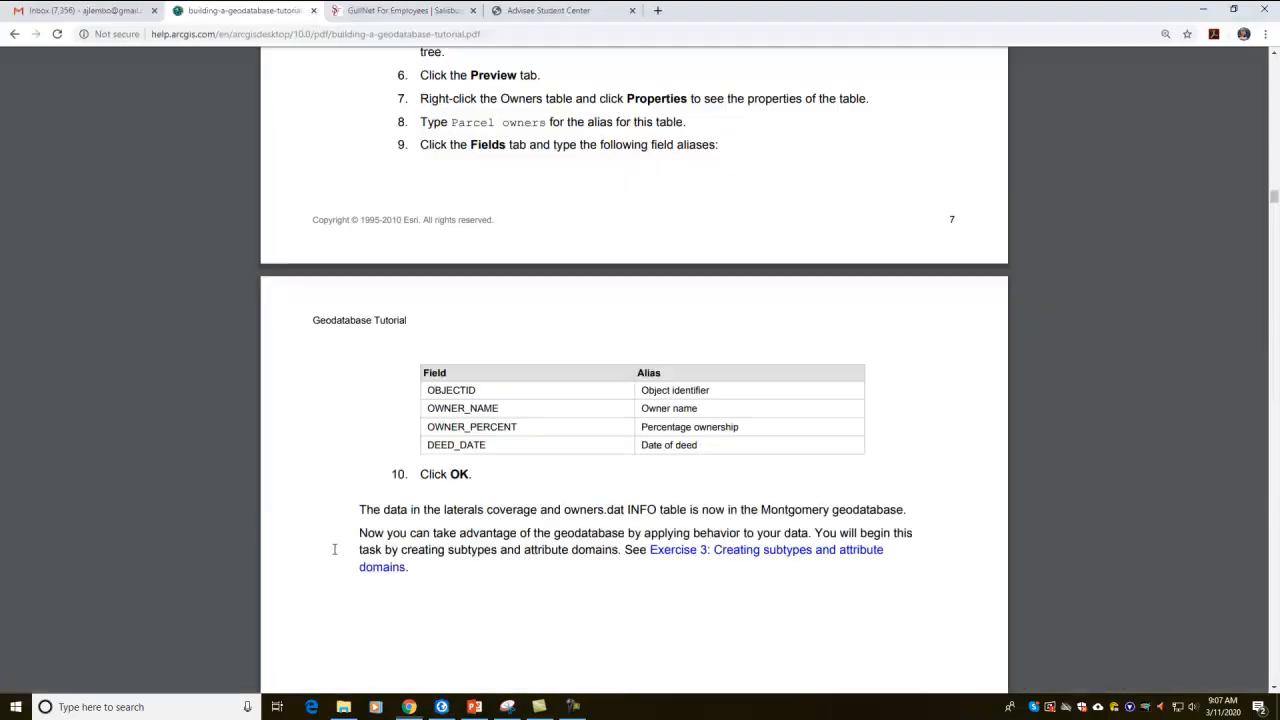